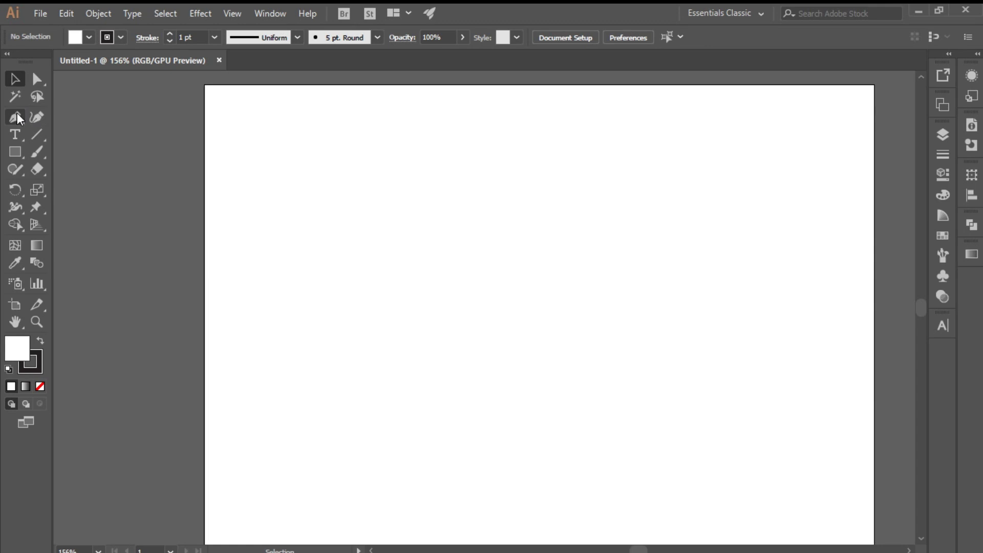
# - Choose the Pen tool with stroke set to None and fill set to black 000000
pyautogui.click(17, 114)
pyautogui.click(40, 371)
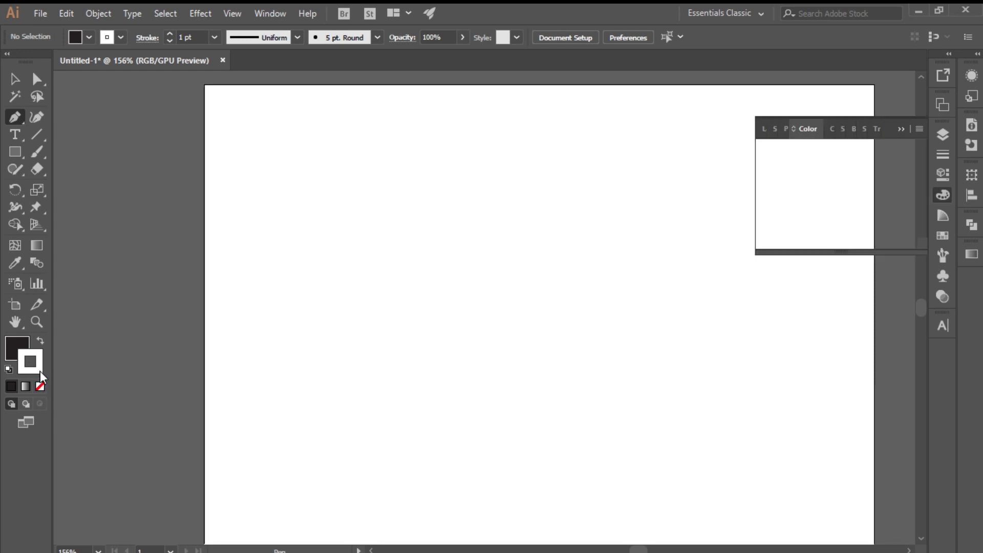
pyautogui.click(40, 387)
pyautogui.click(15, 353)
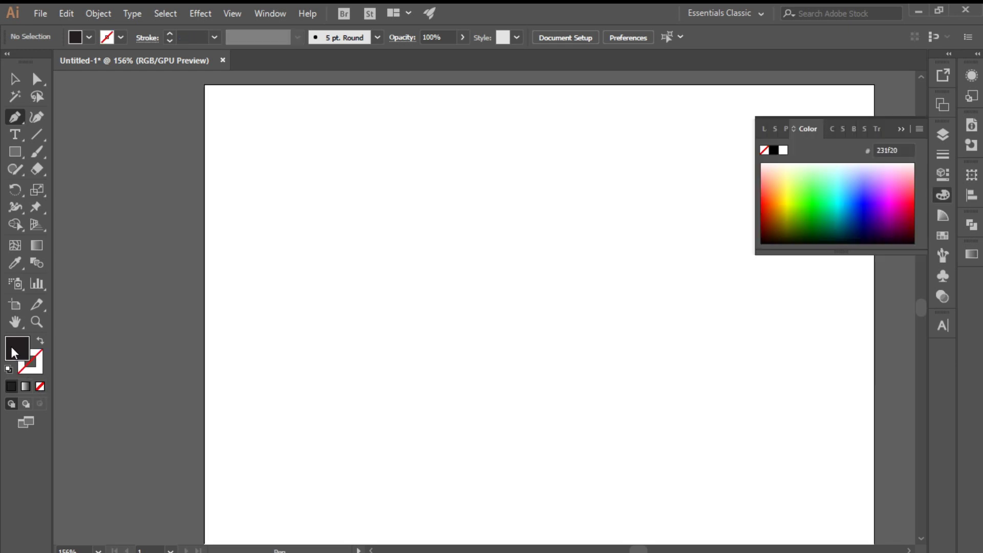
pyautogui.click(774, 151)
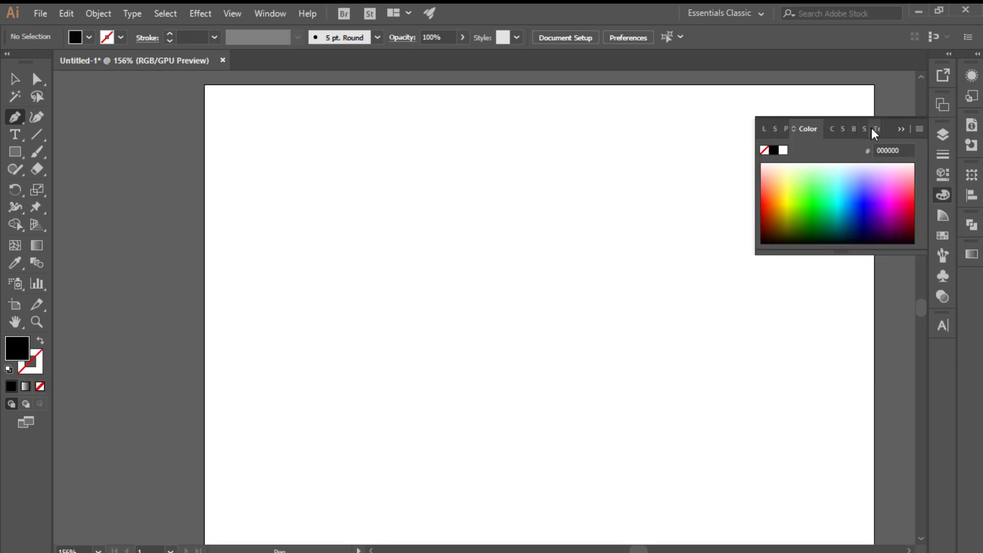
pyautogui.click(898, 130)
# - Zoom in and draw the first two triangular black shards near the artboard centre
pyautogui.hotkey('ctrl', '=')
pyautogui.hotkey('ctrl', '=')
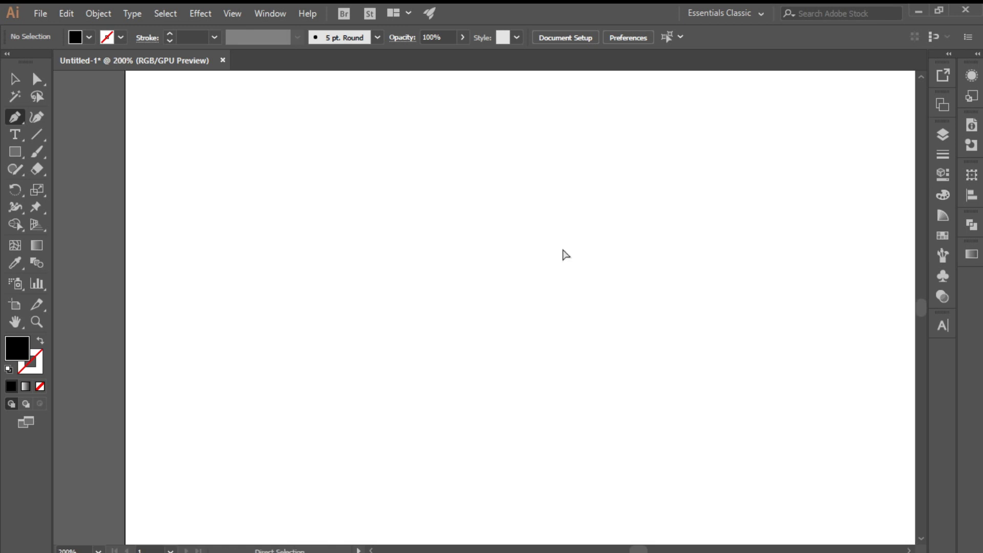
pyautogui.hotkey('ctrl', '=')
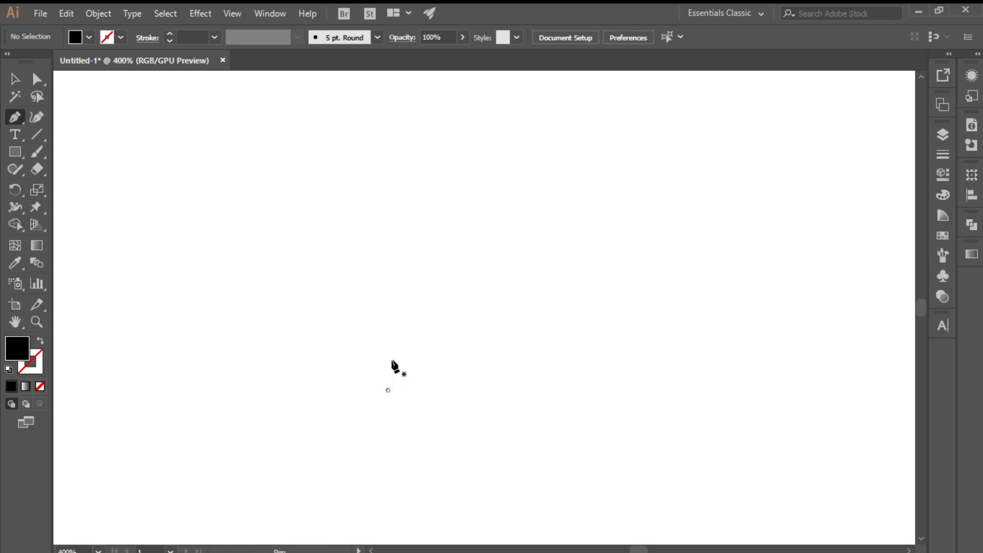
pyautogui.click(409, 300)
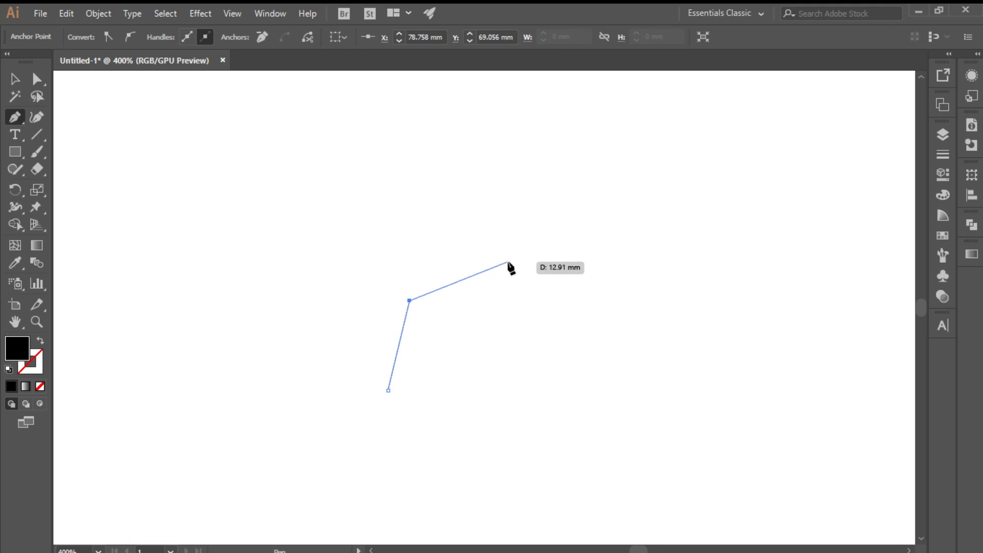
pyautogui.click(508, 263)
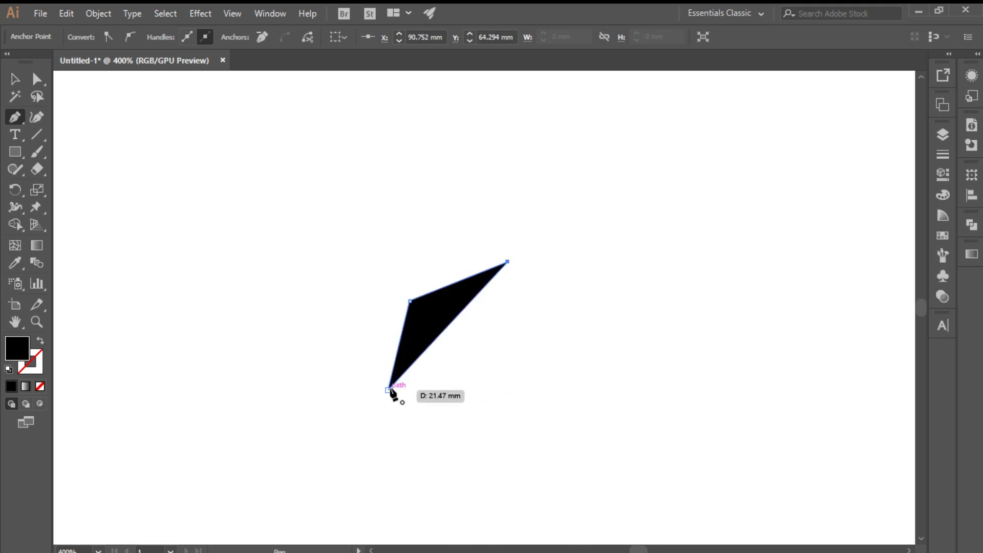
pyautogui.click(388, 390)
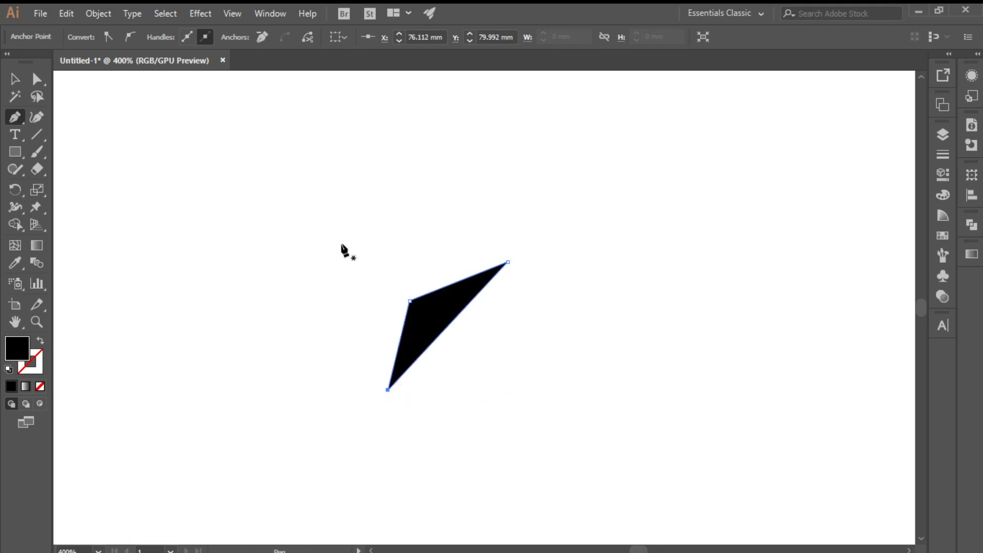
pyautogui.click(438, 355)
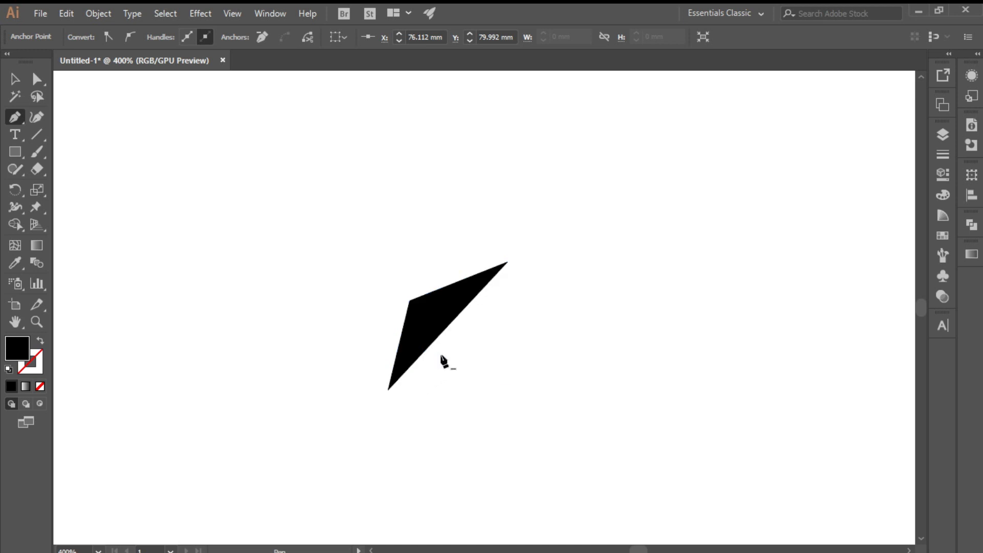
pyautogui.click(520, 261)
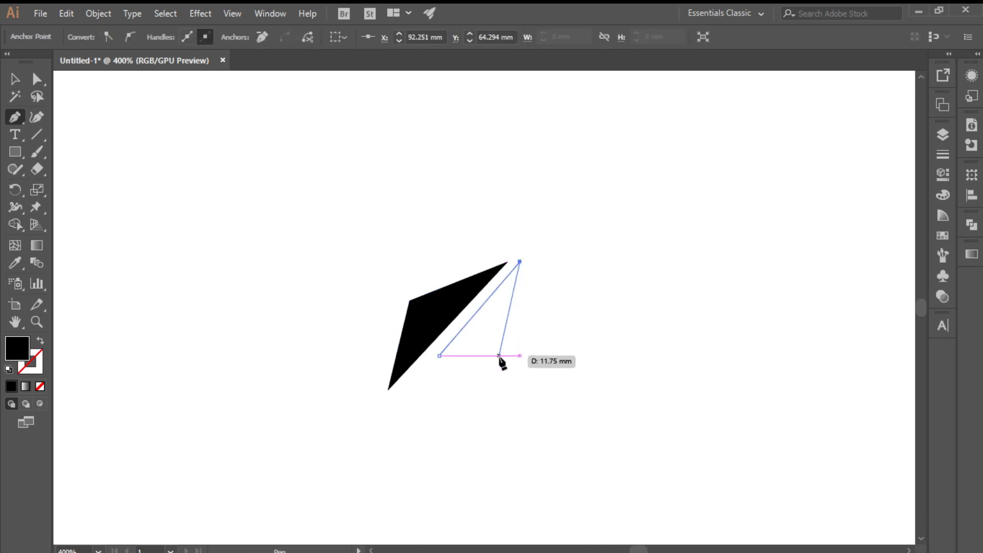
pyautogui.click(511, 346)
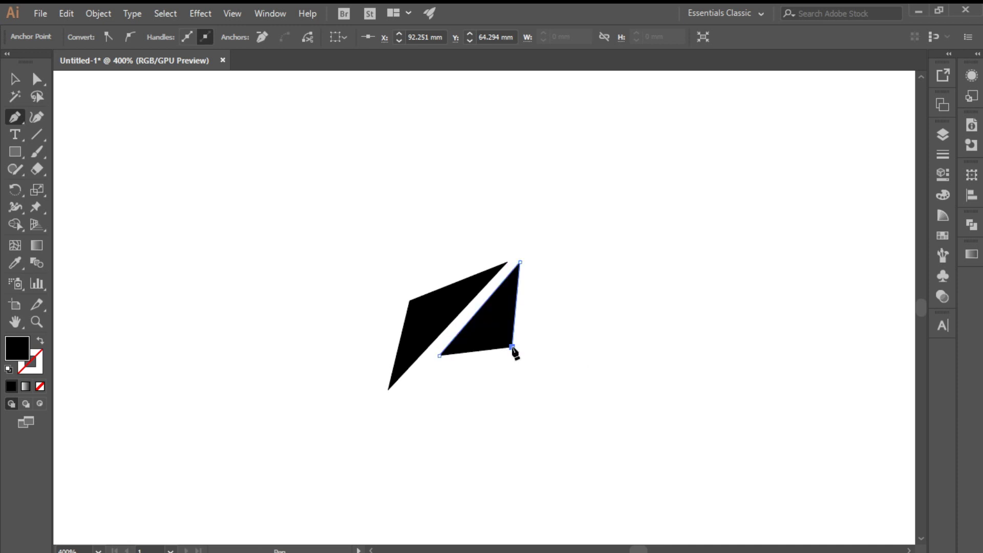
pyautogui.click(439, 355)
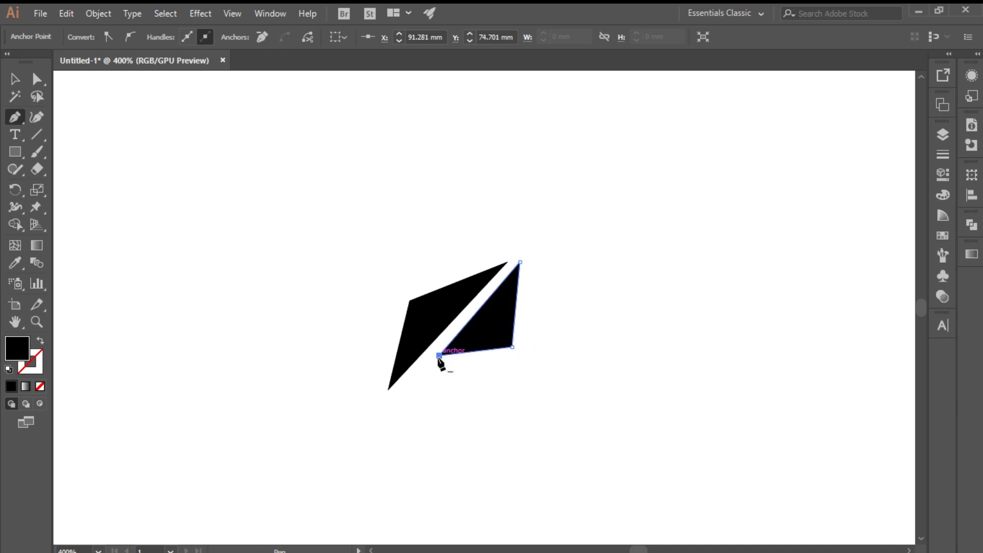
# - Add a lower shard, a left wedge and a lower-left shard to the cluster
pyautogui.click(367, 434)
pyautogui.click(511, 357)
pyautogui.click(435, 365)
pyautogui.click(396, 308)
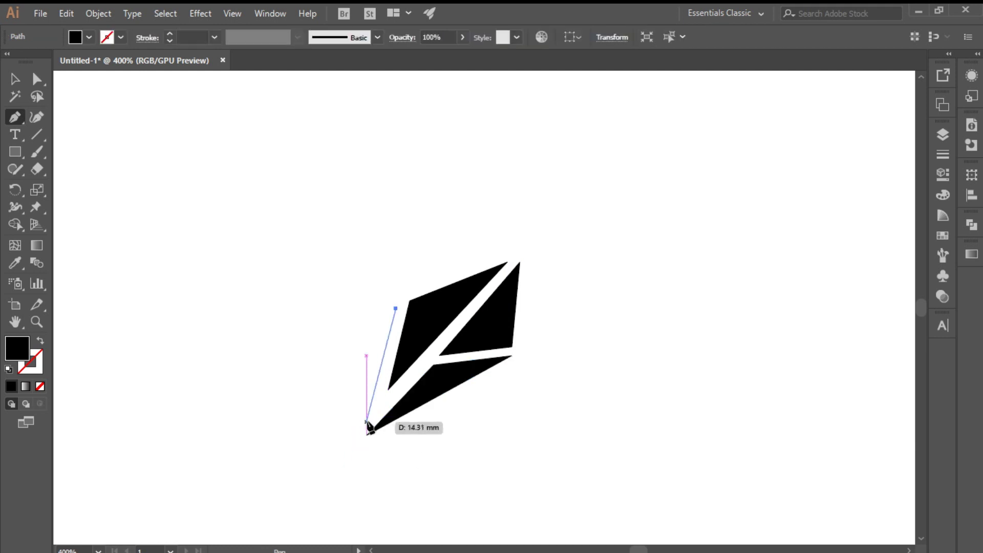
pyautogui.click(369, 420)
pyautogui.click(318, 466)
pyautogui.click(395, 308)
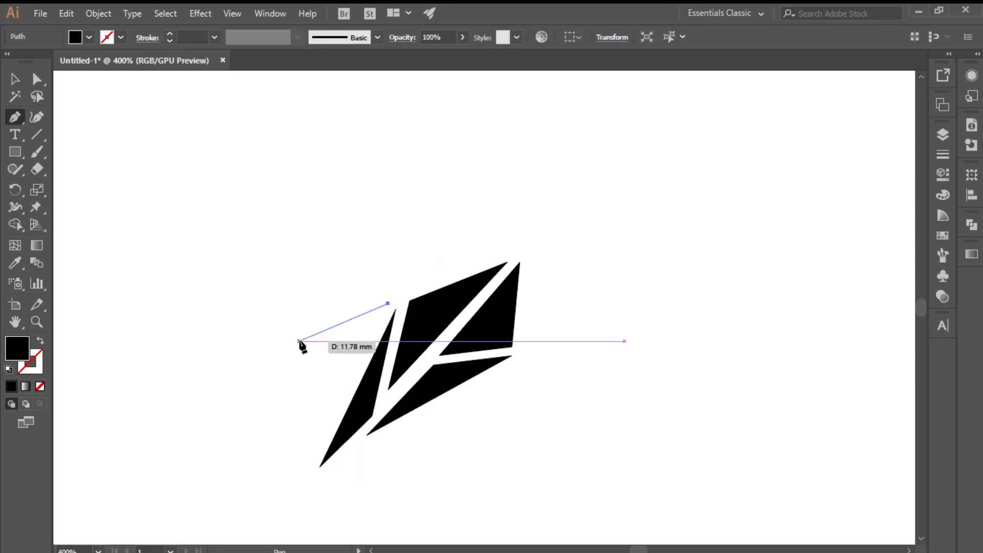
pyautogui.click(336, 319)
pyautogui.click(316, 448)
pyautogui.click(388, 304)
pyautogui.click(358, 237)
# - Draw the top shard, a right-side shard and a bottom wedge around the cluster
pyautogui.click(340, 309)
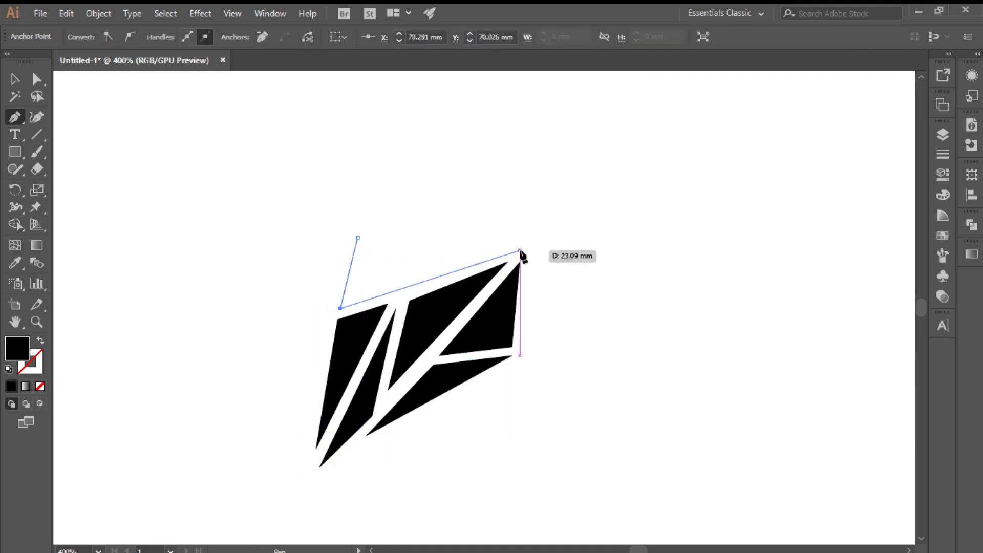
pyautogui.click(520, 251)
pyautogui.click(358, 237)
pyautogui.click(527, 250)
pyautogui.click(567, 277)
pyautogui.click(519, 355)
pyautogui.click(340, 463)
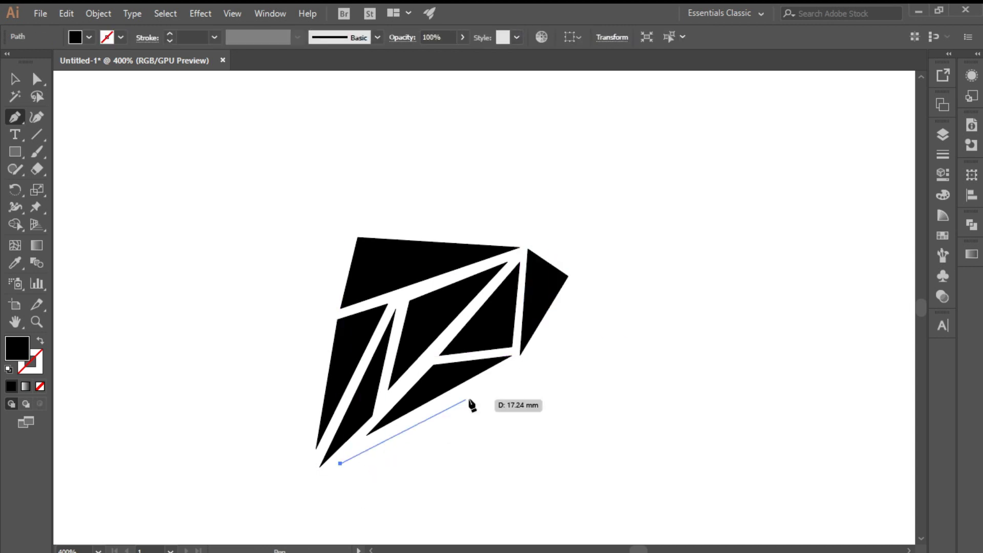
pyautogui.click(520, 414)
pyautogui.click(516, 359)
pyautogui.click(366, 435)
# - Add a thin shard along the right edge, then select all the shards
pyautogui.click(340, 464)
pyautogui.click(572, 284)
pyautogui.click(529, 361)
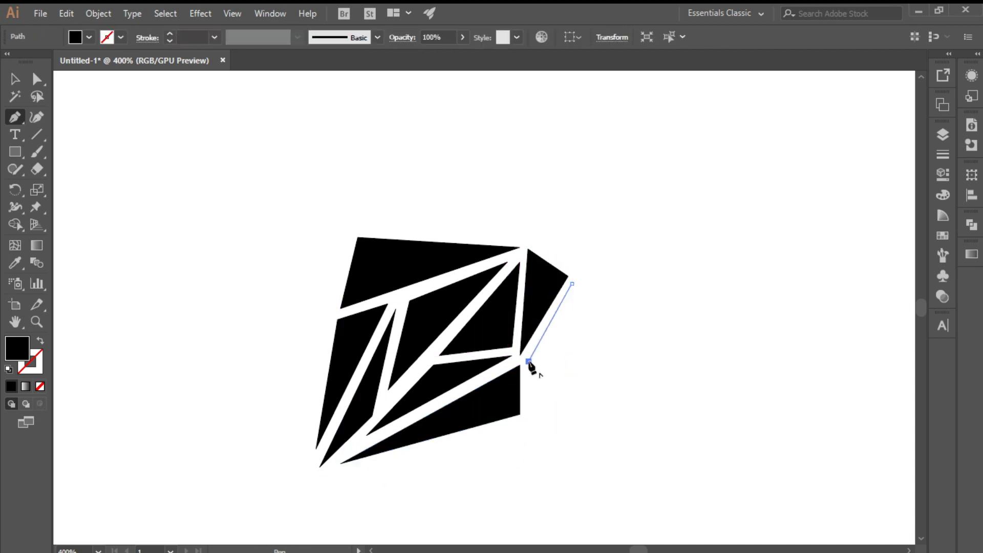
pyautogui.click(528, 410)
pyautogui.click(572, 284)
pyautogui.press('v')
pyautogui.hotkey('ctrl', 'a')
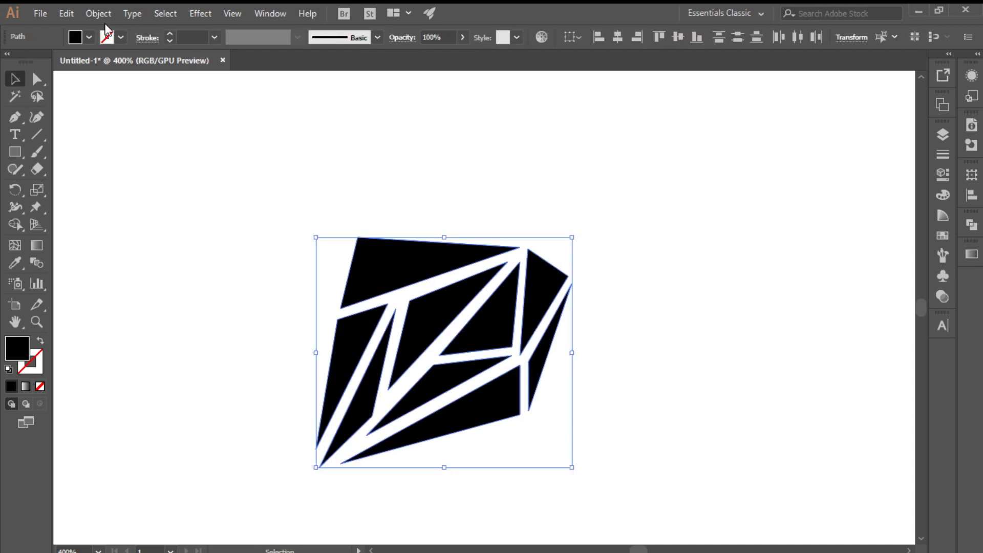
# - Draw a square frame around the shard cluster and lock it in Layers
pyautogui.press('m')
pyautogui.moveTo(301, 220); pyautogui.dragTo(564, 476)
pyautogui.press('v')
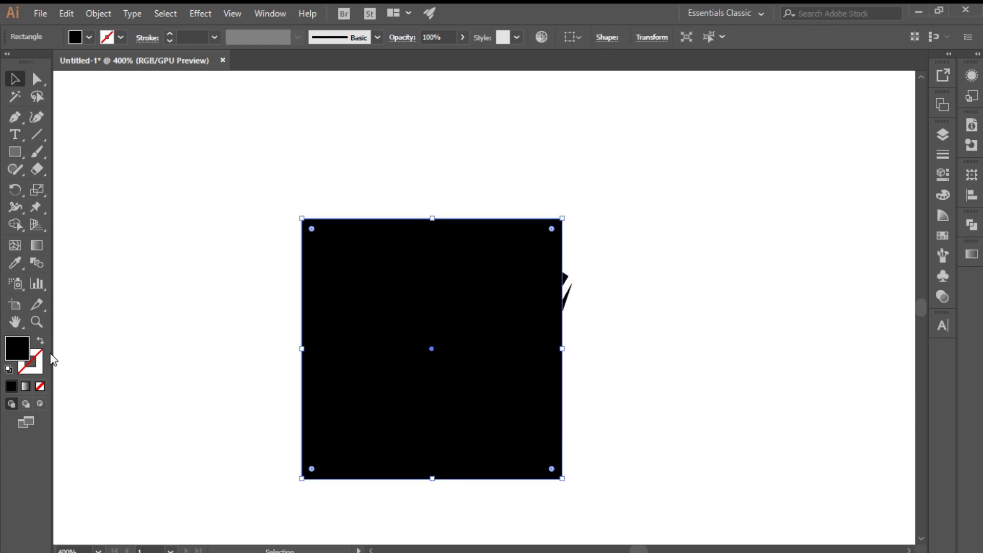
pyautogui.hotkey('shift', 'x')
pyautogui.moveTo(388, 479); pyautogui.dragTo(399, 479)
pyautogui.click(198, 374)
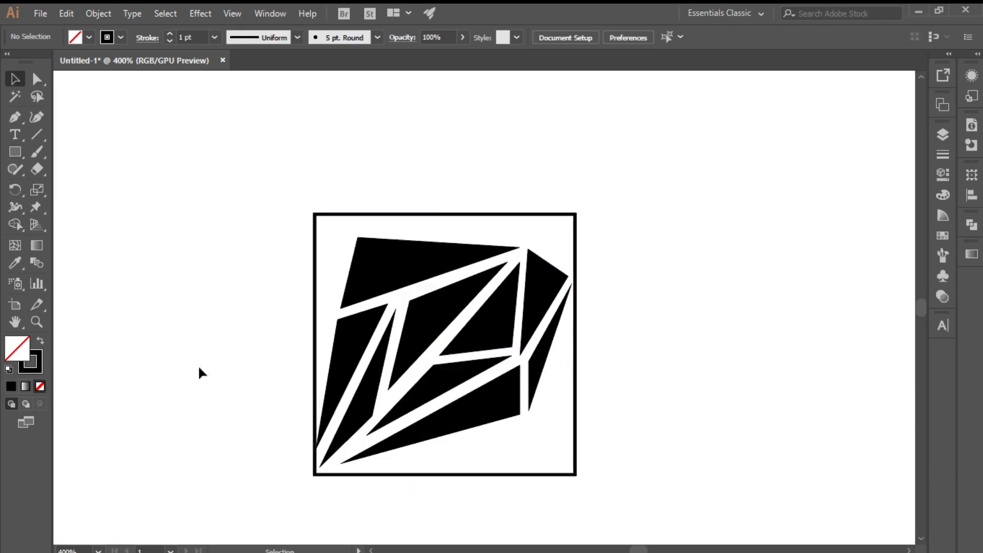
pyautogui.click(576, 292)
pyautogui.click(943, 105)
pyautogui.press('F7')
pyautogui.click(782, 166)
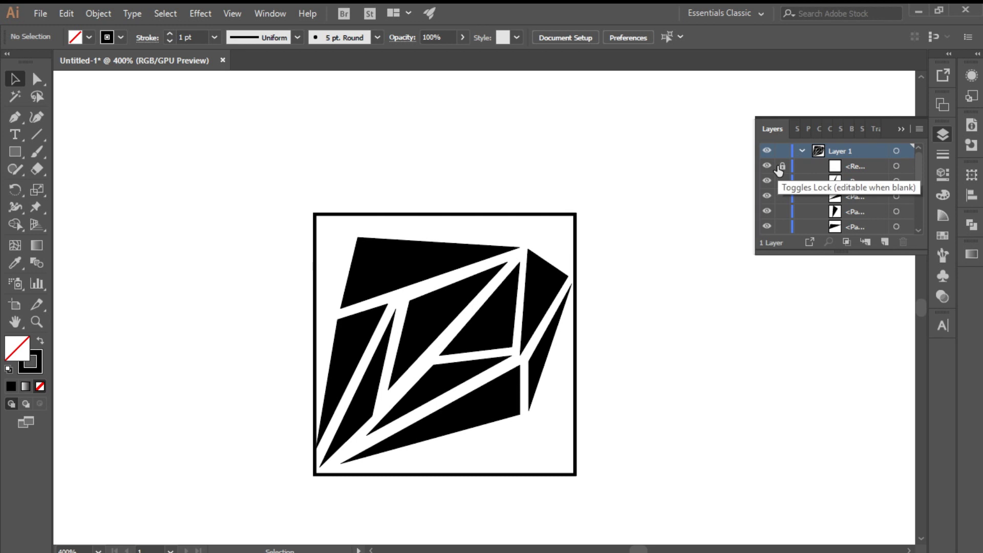
# - Draw a solid black shard filling the top-left corner gap
pyautogui.press('p')
pyautogui.click(319, 219)
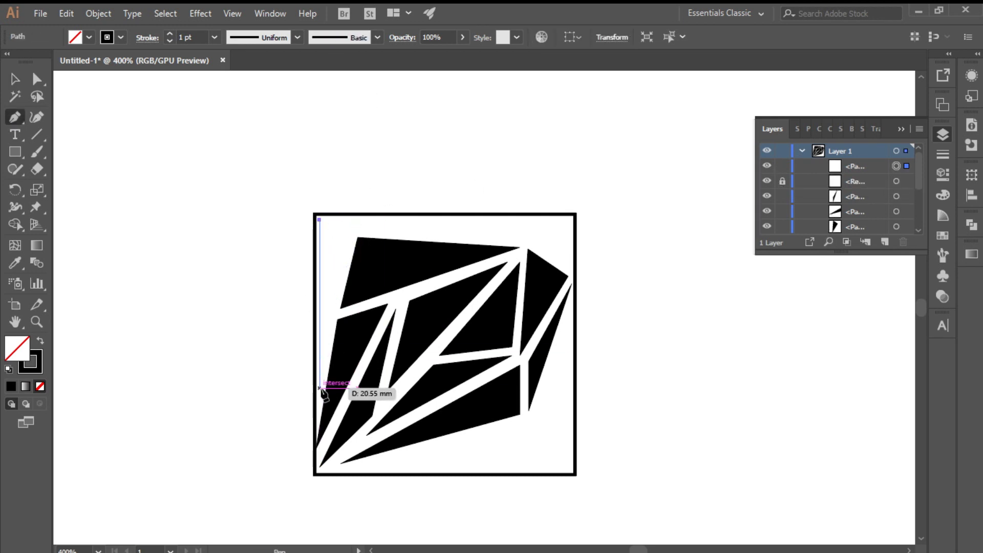
pyautogui.click(319, 390)
pyautogui.click(352, 220)
pyautogui.click(319, 220)
pyautogui.click(40, 341)
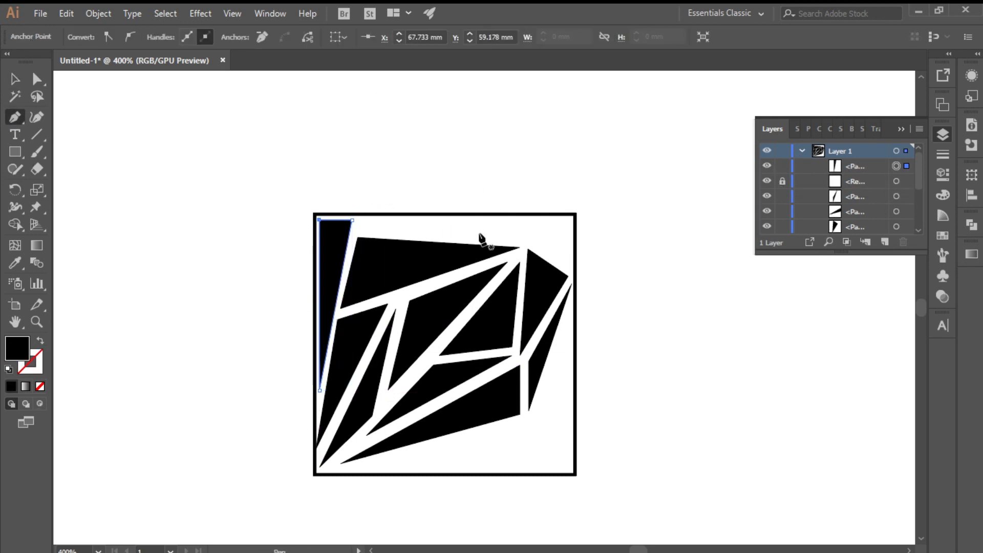
# - Add a sliver along the top edge and shards filling the top-right corner
pyautogui.click(357, 226)
pyautogui.click(519, 239)
pyautogui.click(520, 220)
pyautogui.click(358, 226)
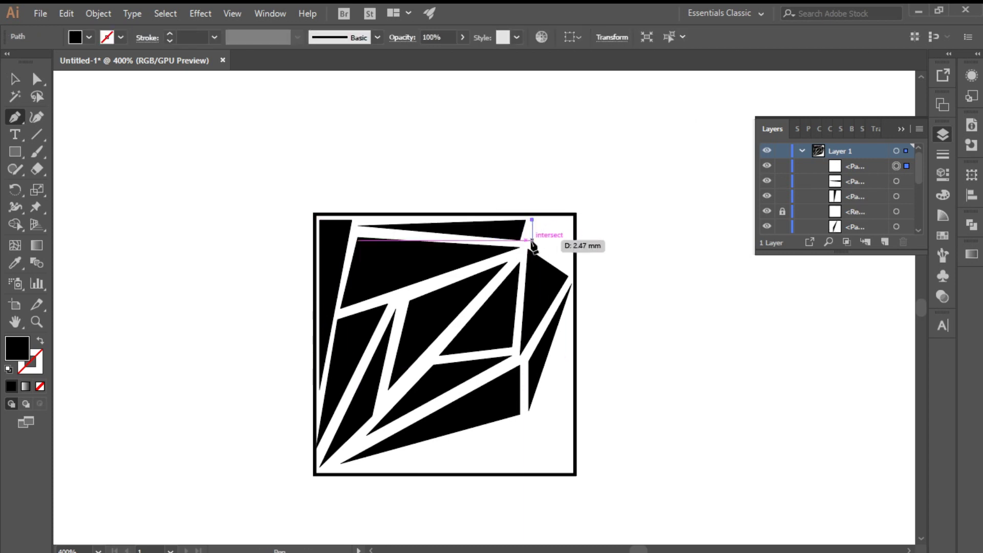
pyautogui.click(528, 240)
pyautogui.click(572, 269)
pyautogui.click(533, 220)
pyautogui.click(572, 220)
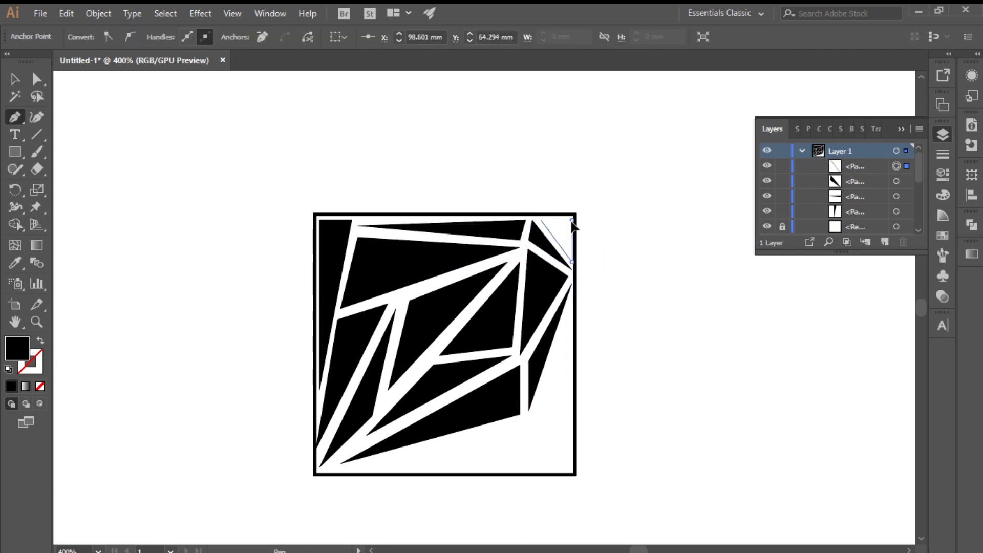
pyautogui.click(572, 260)
pyautogui.click(366, 468)
# - Fill the bottom-edge sliver and the right-side triangle gap with black shards
pyautogui.click(526, 424)
pyautogui.click(520, 467)
pyautogui.click(366, 467)
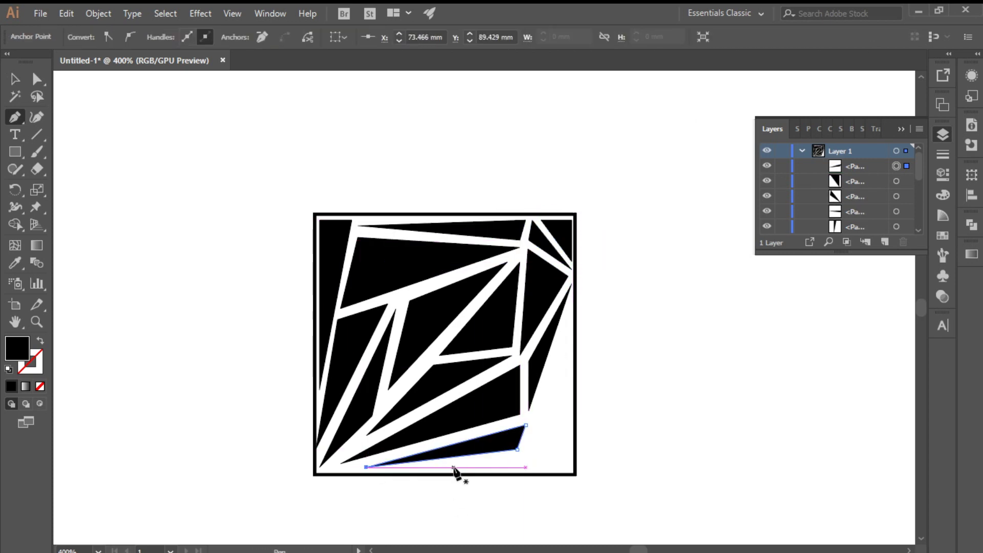
pyautogui.click(442, 467)
pyautogui.click(567, 452)
pyautogui.click(568, 474)
pyautogui.click(443, 468)
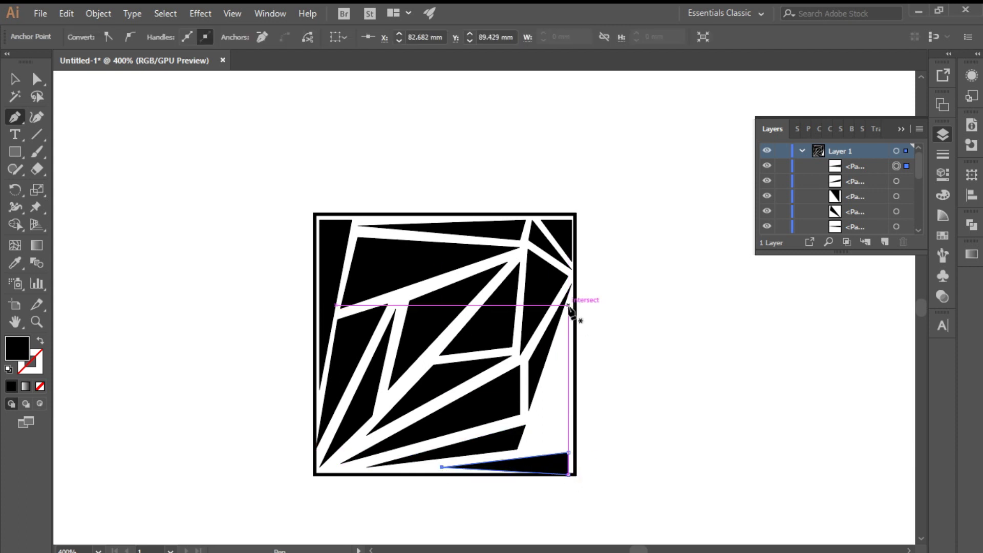
pyautogui.click(569, 306)
pyautogui.click(526, 447)
pyautogui.click(572, 442)
pyautogui.click(568, 306)
# - Hide the black border square in Layers and select all the shard artwork
pyautogui.press('v')
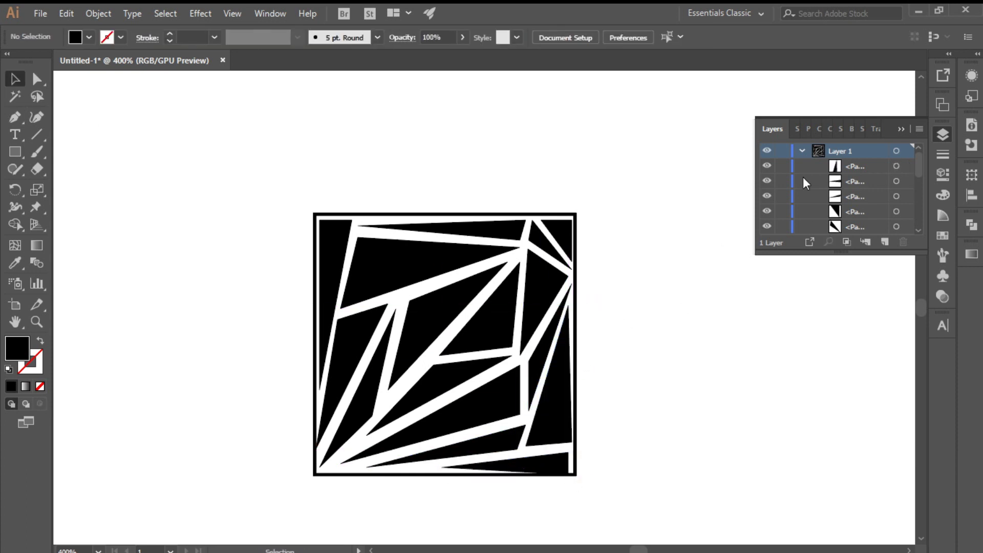
pyautogui.scroll(-2, 840, 195)
pyautogui.click(767, 232)
pyautogui.hotkey('ctrl', 'a')
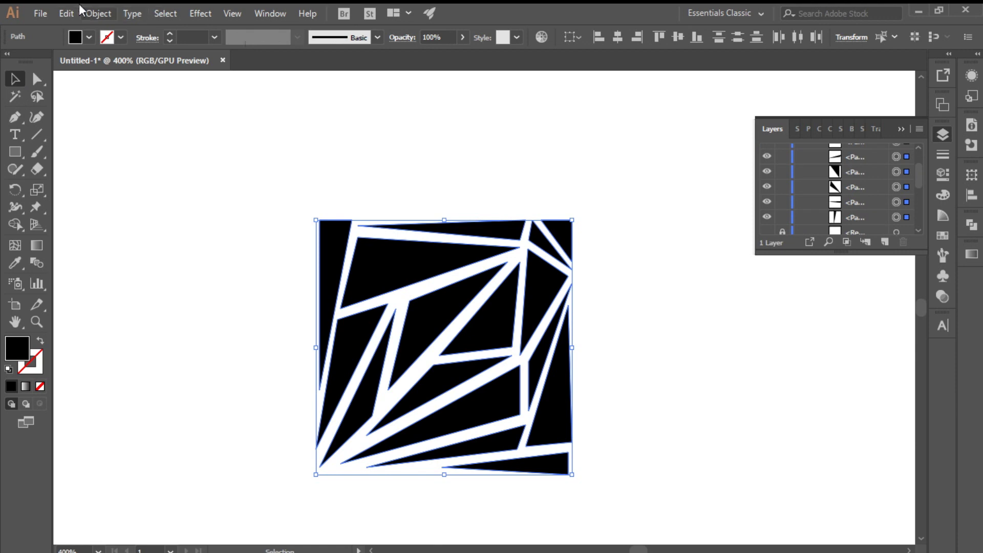
# - Make a new pattern from the shard artwork and dismiss the pattern notice
pyautogui.click(97, 14)
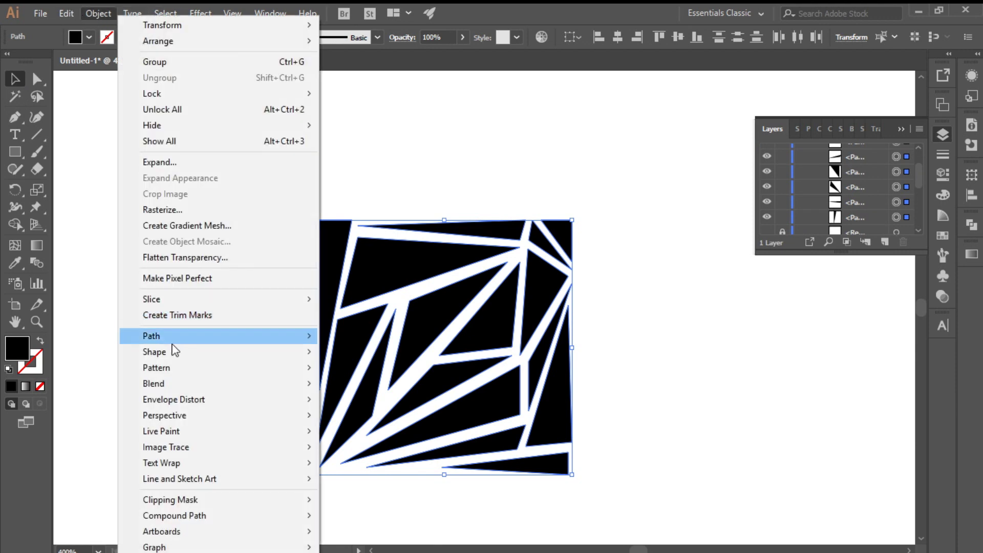
pyautogui.moveTo(156, 368)
pyautogui.click(353, 369)
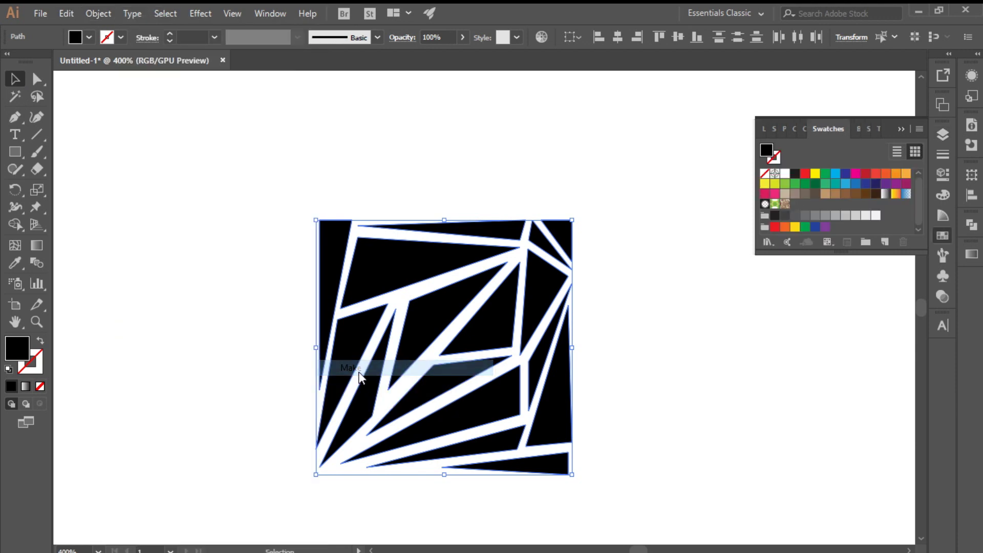
pyautogui.click(648, 320)
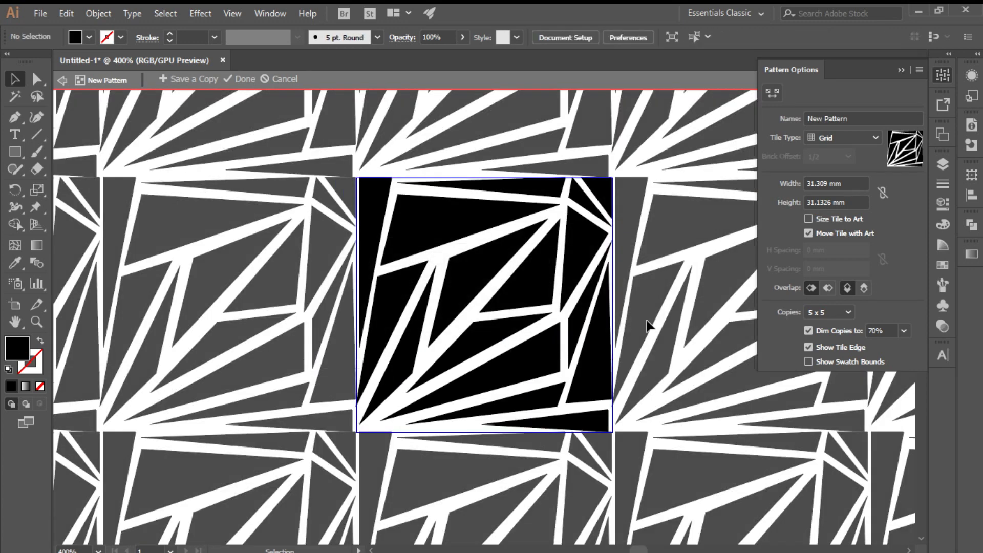
pyautogui.hotkey('ctrl', '-')
pyautogui.hotkey('ctrl', '-')
pyautogui.hotkey('ctrl', '-')
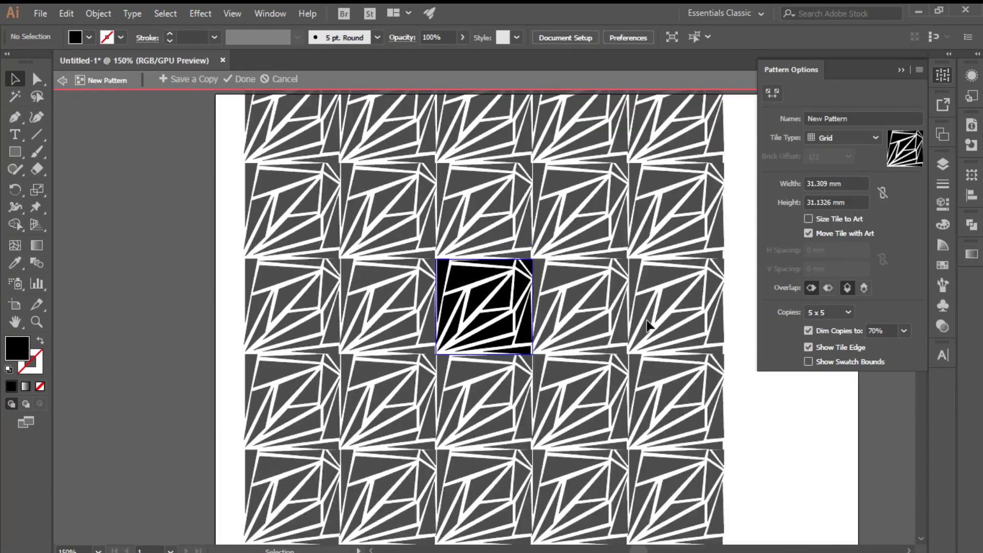
# - Try Brick by Row, then settle on Brick by Column tiling
pyautogui.click(826, 143)
pyautogui.click(832, 162)
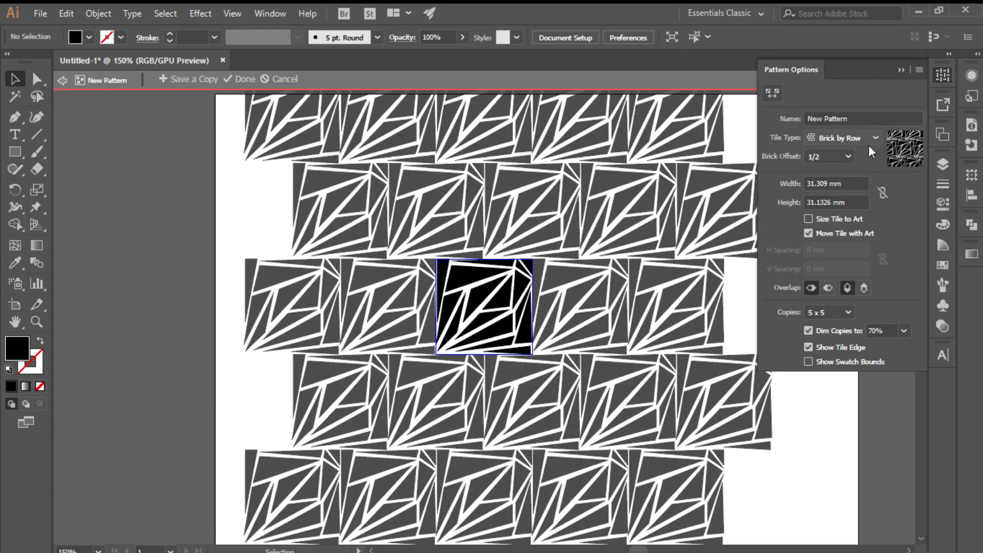
pyautogui.click(851, 134)
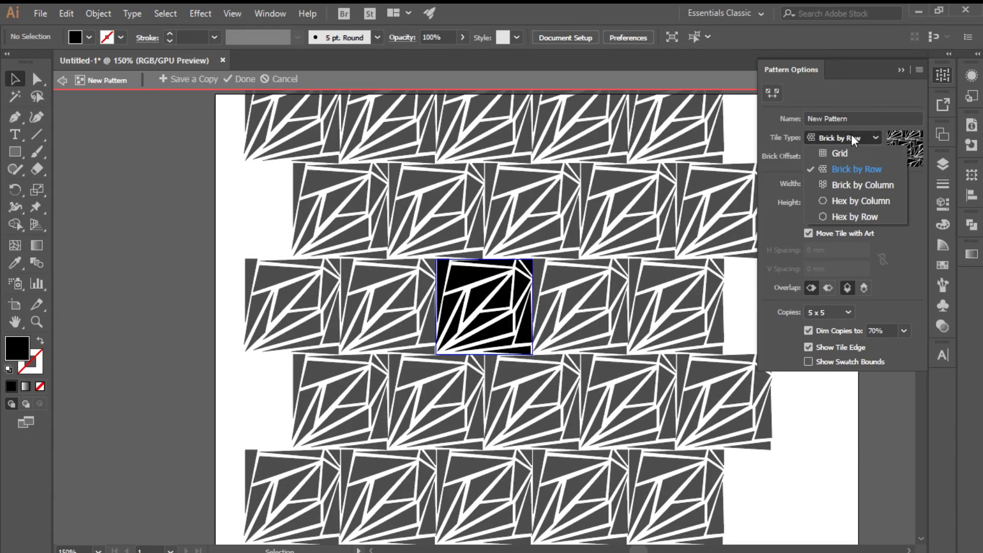
pyautogui.click(849, 179)
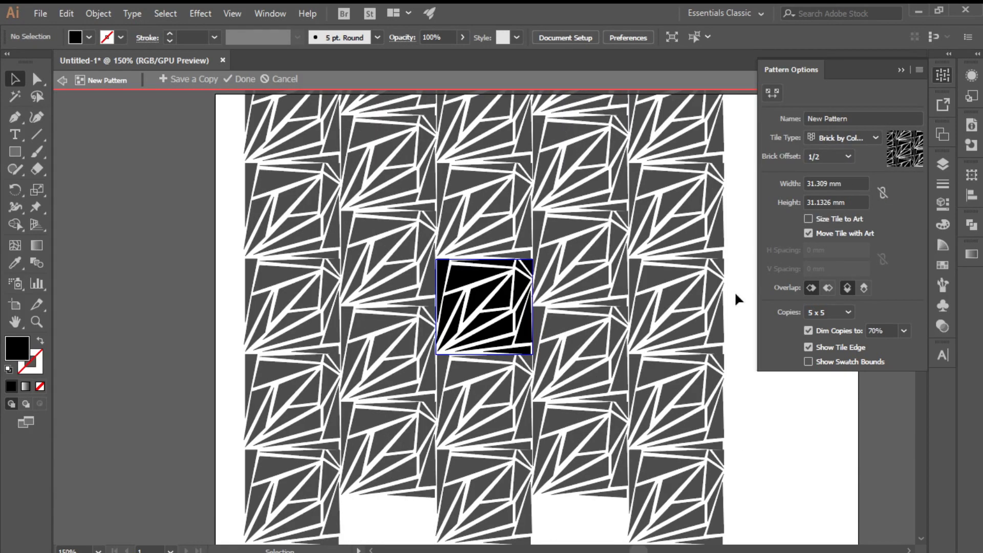
pyautogui.hotkey('ctrl', '+')
pyautogui.hotkey('ctrl', '+')
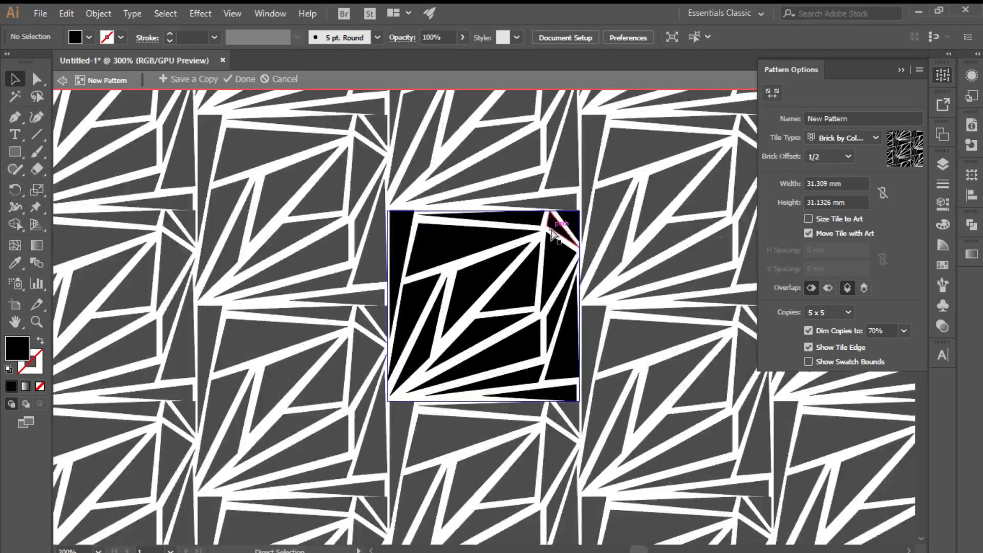
pyautogui.hotkey('ctrl', '+')
# - Try widening the left shard toward the tile edge, then undo it
pyautogui.click(309, 132)
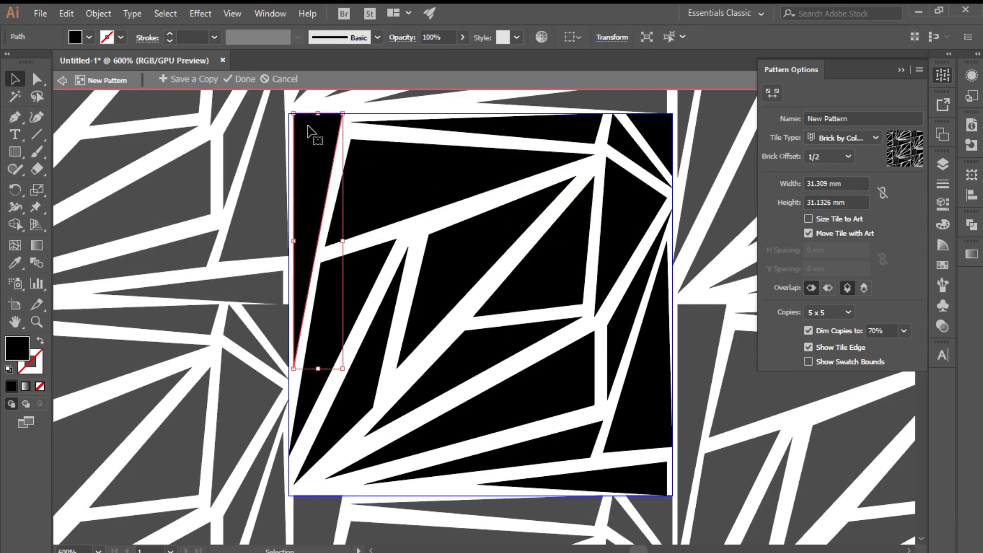
pyautogui.moveTo(294, 113); pyautogui.dragTo(285, 112)
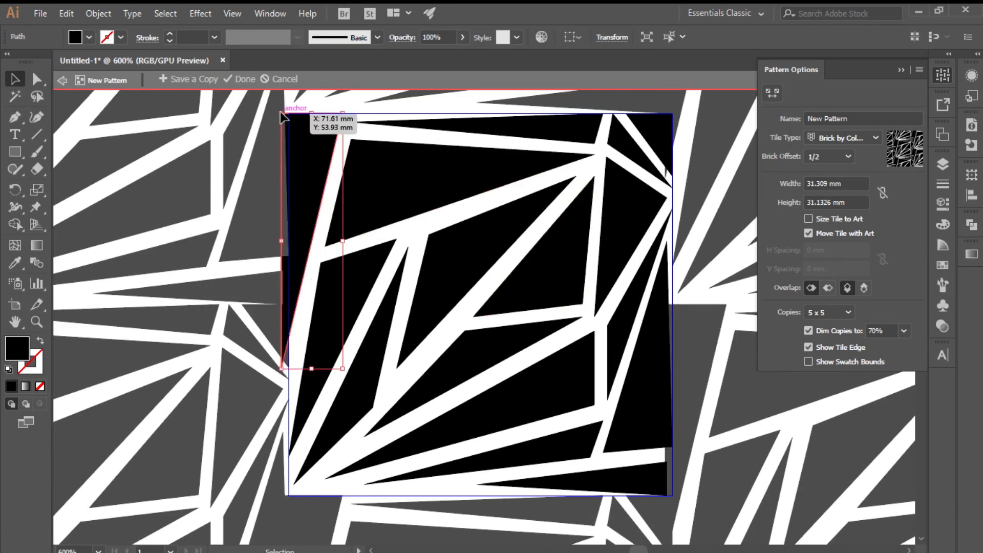
pyautogui.press('a')
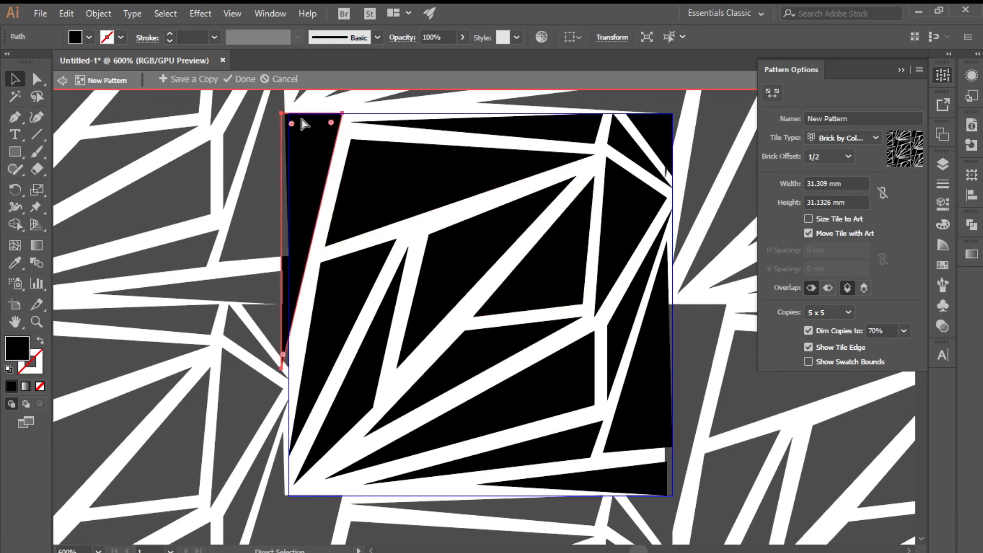
pyautogui.hotkey('ctrl', 'z')
pyautogui.press('v')
# - Lower the top-right corner triangle's top edge slightly
pyautogui.click(430, 178)
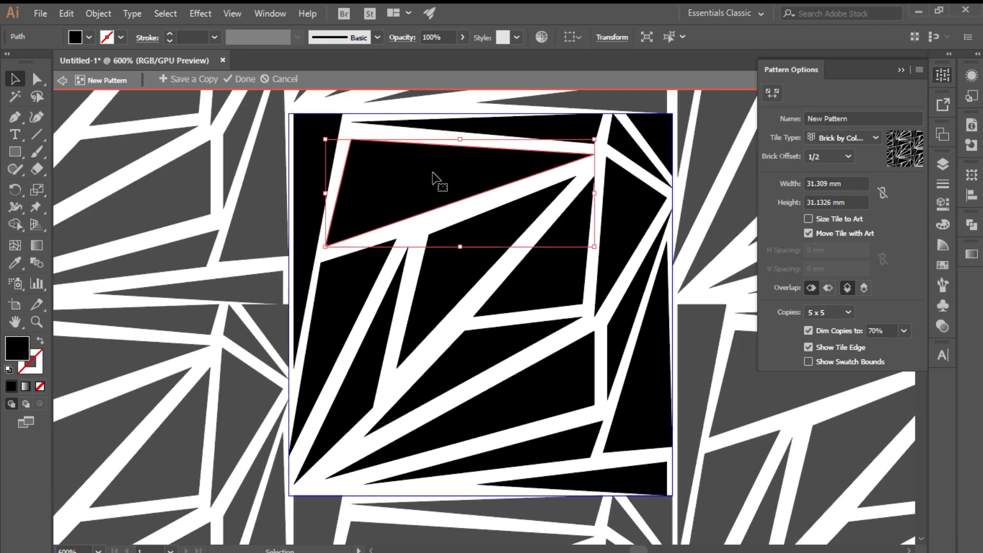
pyautogui.press('a')
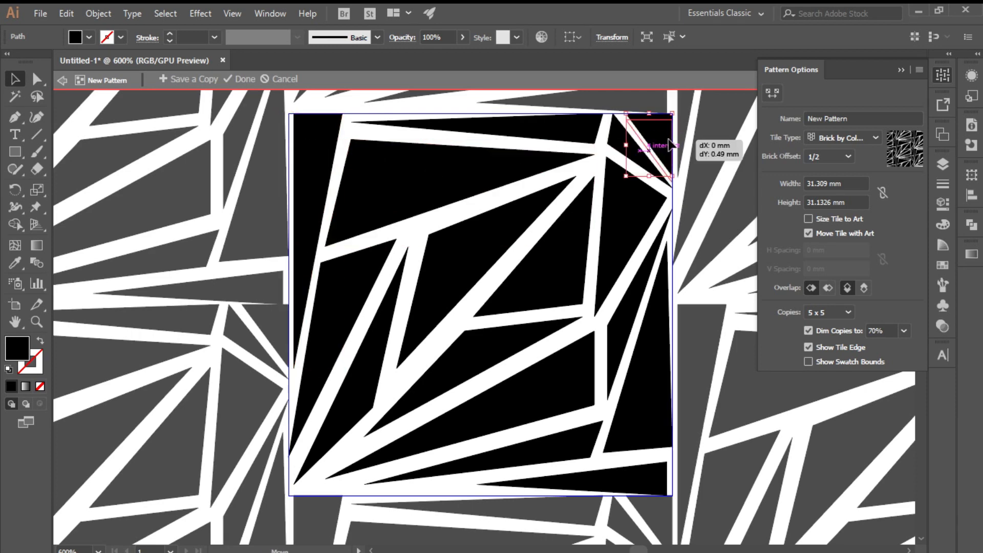
pyautogui.click(667, 136)
pyautogui.press('v')
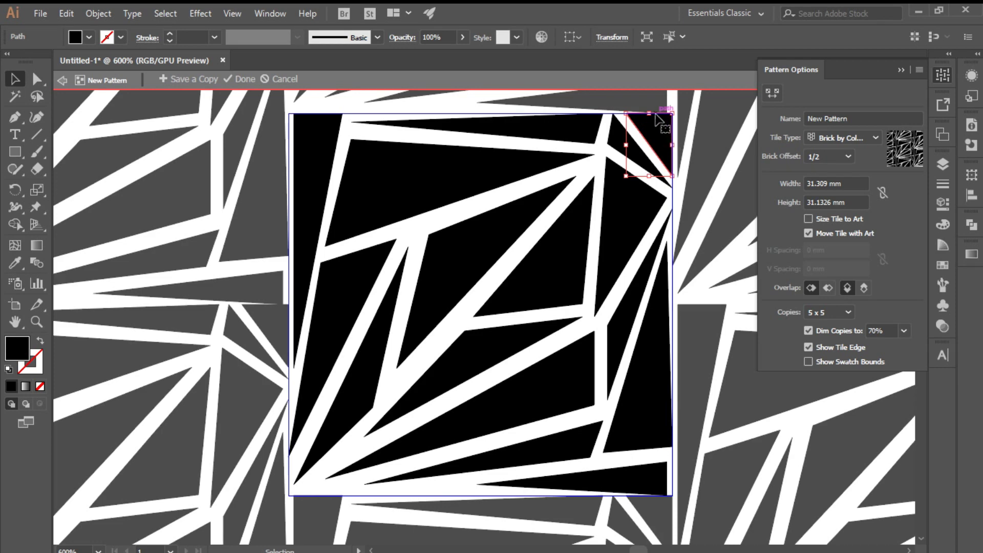
pyautogui.moveTo(652, 113); pyautogui.dragTo(652, 119)
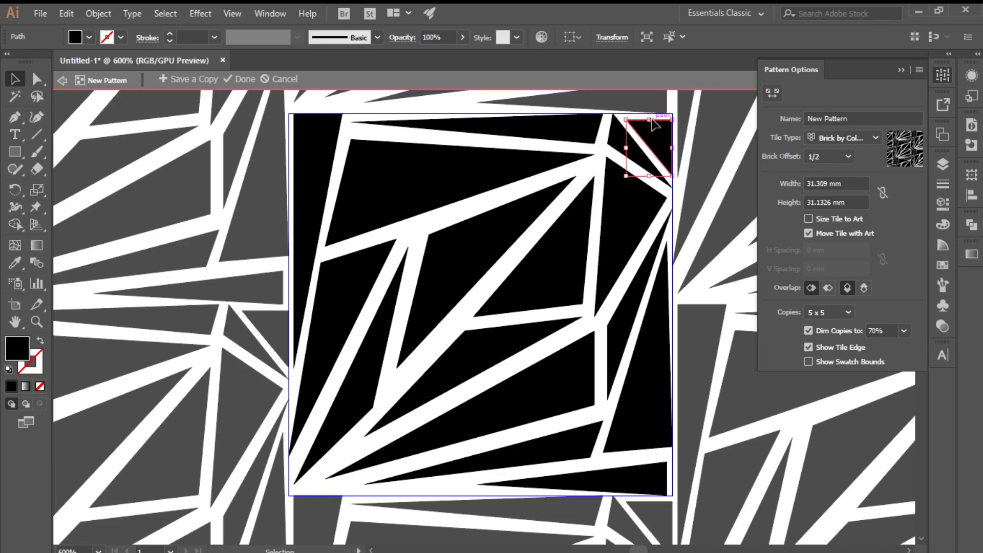
# - Drag the bottom strip's left and bottom-right anchors out to the tile edge
pyautogui.click(658, 487)
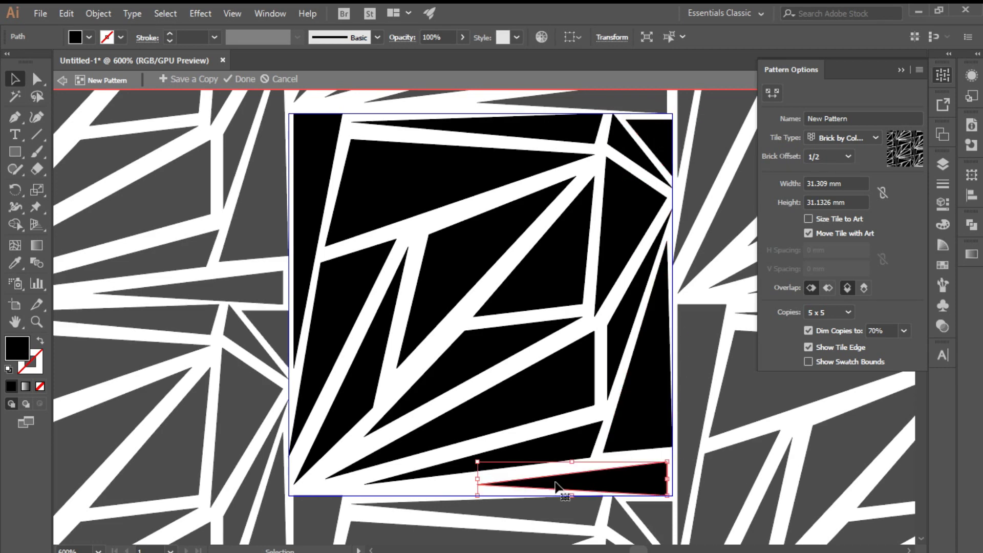
pyautogui.click(37, 79)
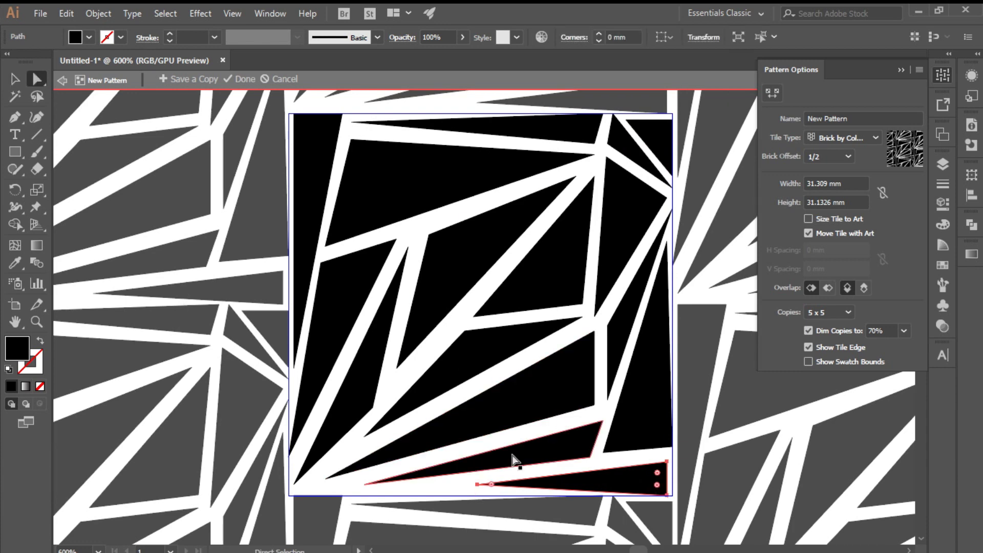
pyautogui.moveTo(477, 481); pyautogui.dragTo(407, 490)
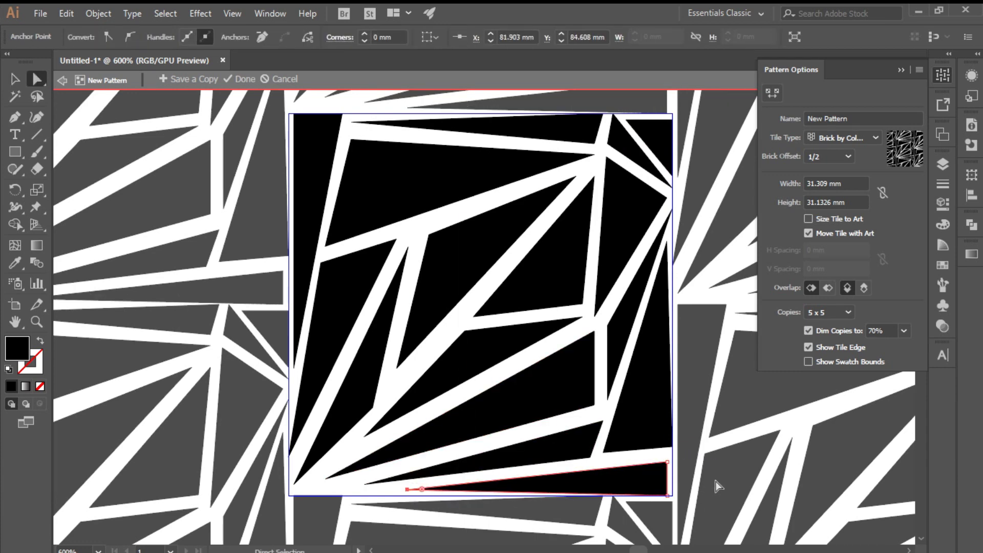
pyautogui.moveTo(668, 496); pyautogui.dragTo(673, 456)
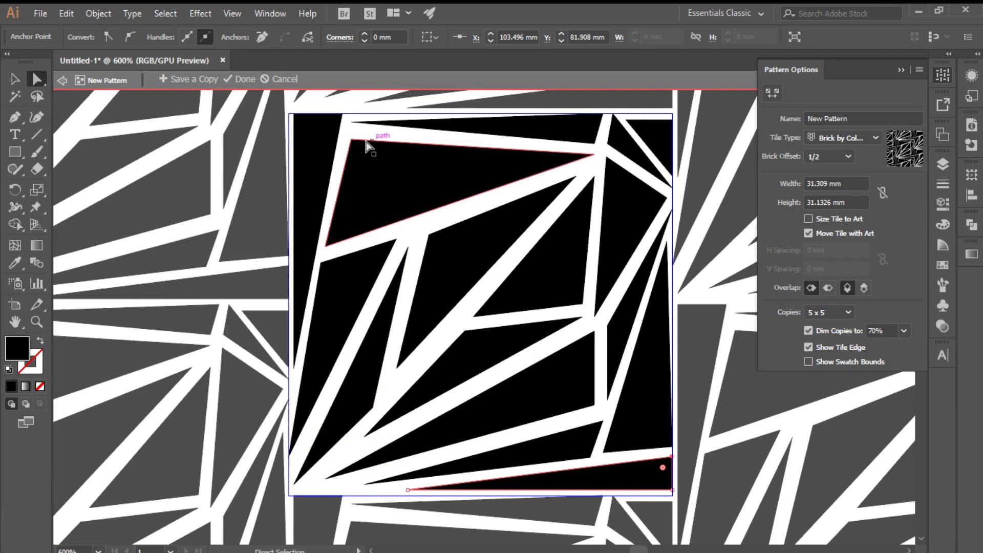
# - Snap the top-right triangle to the tile corner and reshape the lower-left shard
pyautogui.click(626, 120)
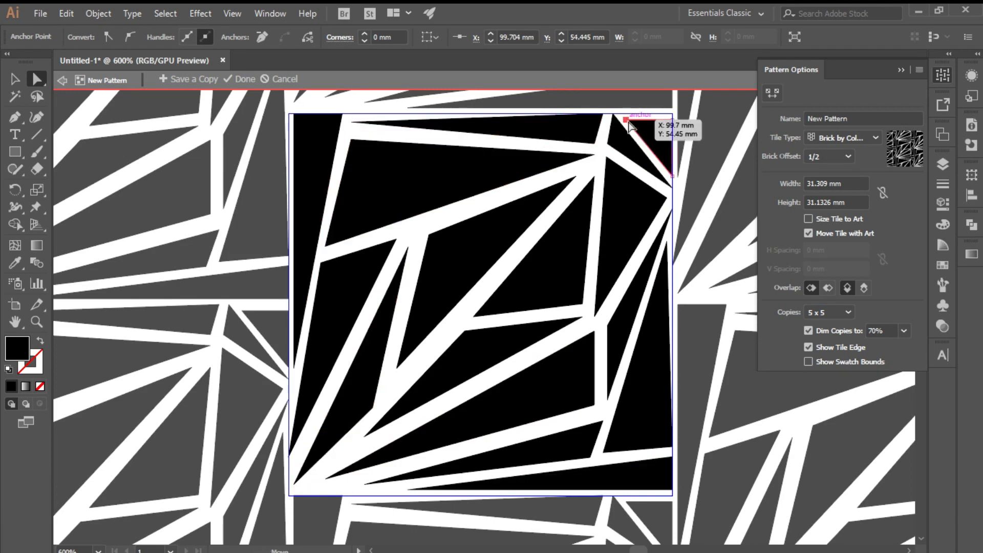
pyautogui.moveTo(629, 125); pyautogui.dragTo(672, 118)
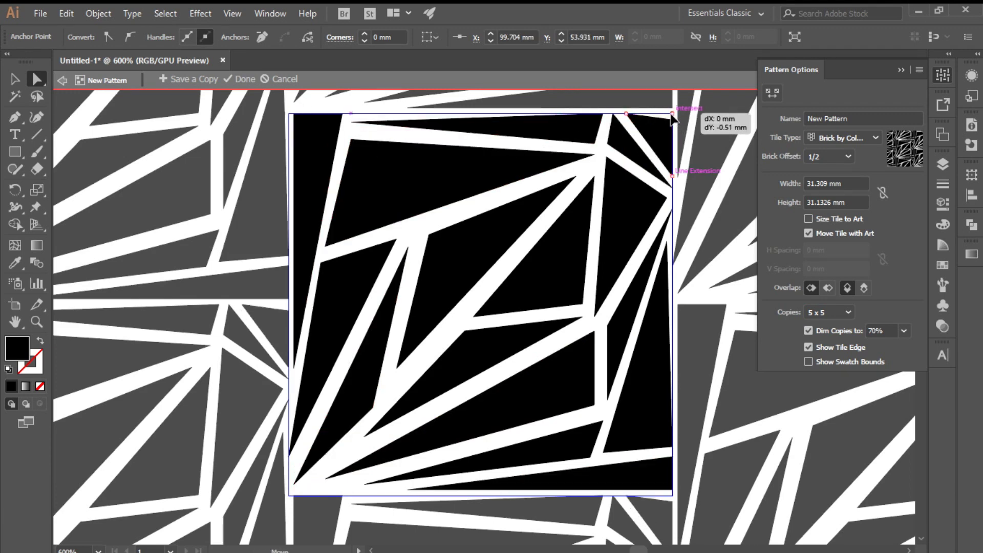
pyautogui.click(373, 407)
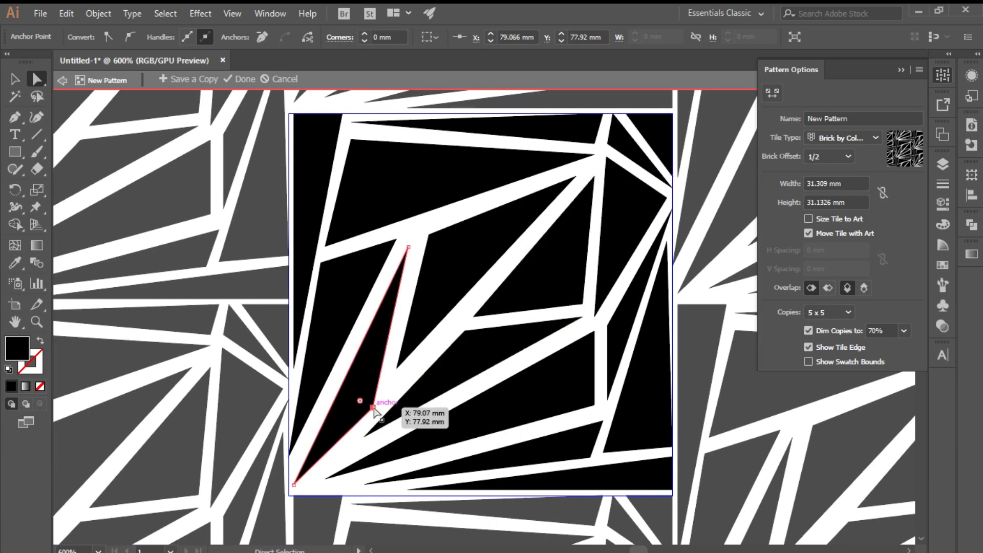
pyautogui.moveTo(374, 408); pyautogui.dragTo(383, 397)
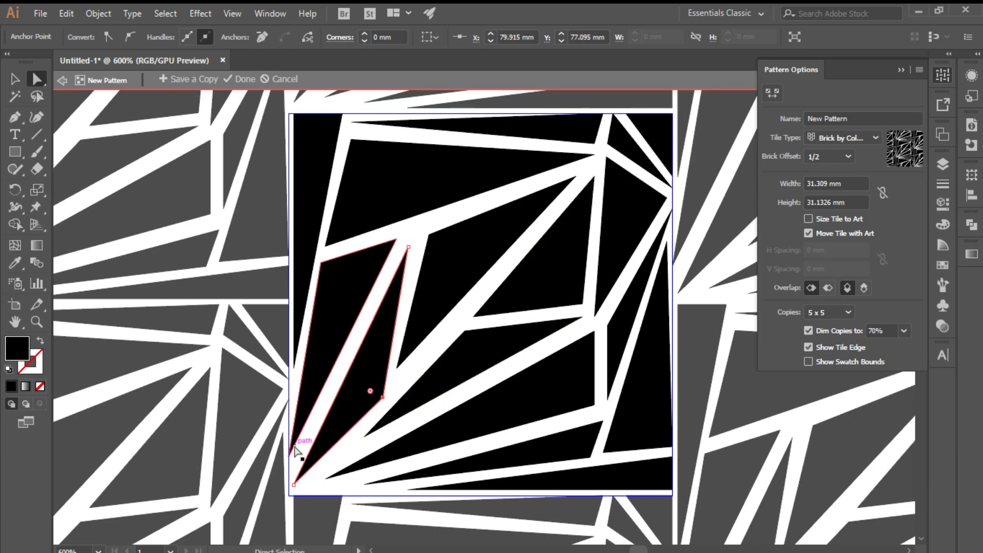
pyautogui.moveTo(296, 450); pyautogui.dragTo(291, 467)
# - Pull the lower path's corner inward, adjust the diagonal shard, and preview at 200%
pyautogui.click(299, 493)
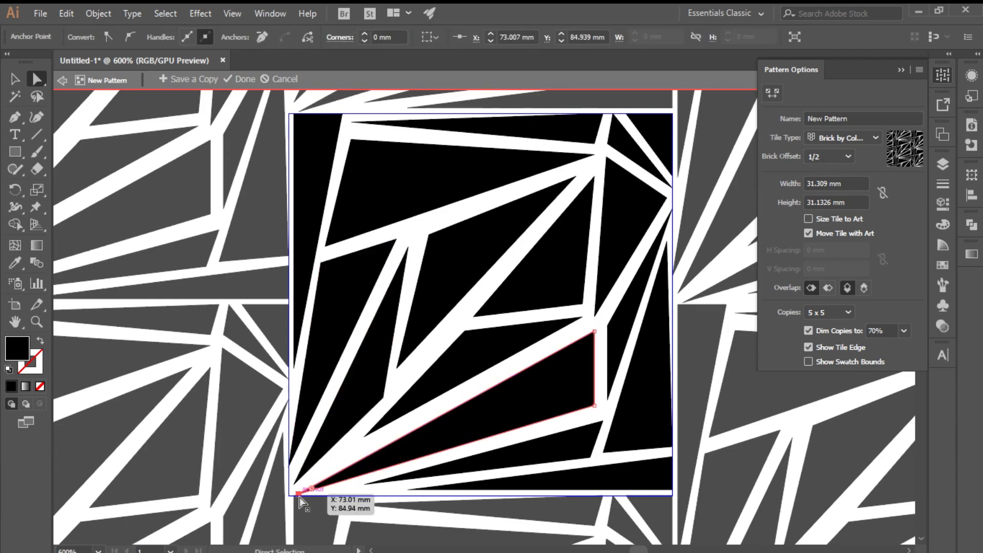
pyautogui.click(505, 372)
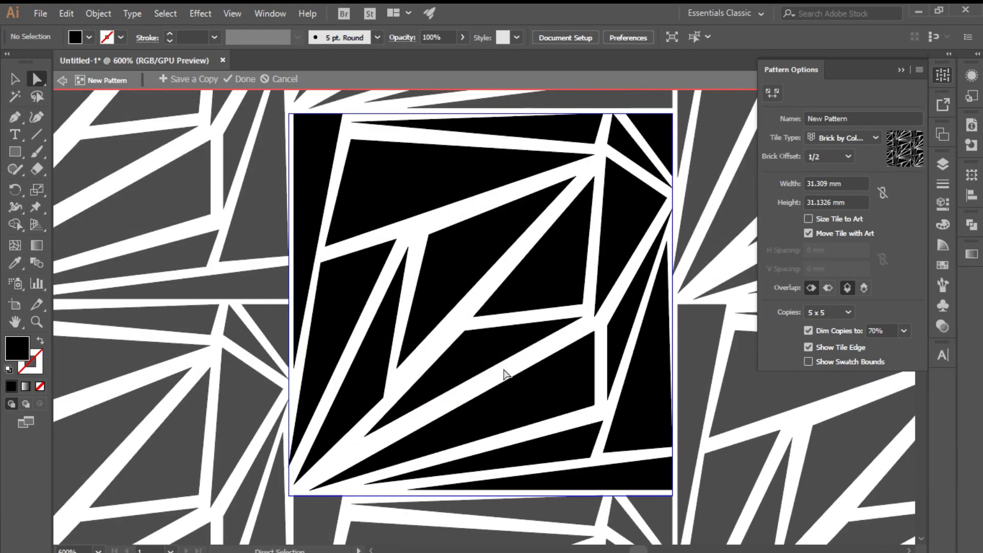
pyautogui.moveTo(368, 435); pyautogui.dragTo(321, 471)
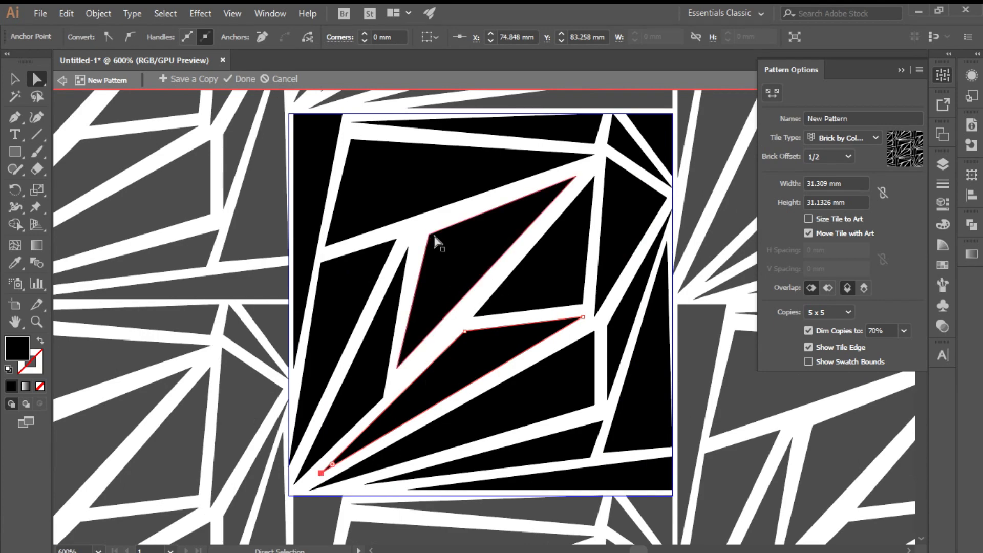
pyautogui.moveTo(436, 241); pyautogui.dragTo(410, 245)
pyautogui.hotkey('ctrl', '-')
pyautogui.hotkey('ctrl', '-')
pyautogui.hotkey('ctrl', '-')
pyautogui.hotkey('ctrl', '-')
pyautogui.hotkey('ctrl', '-')
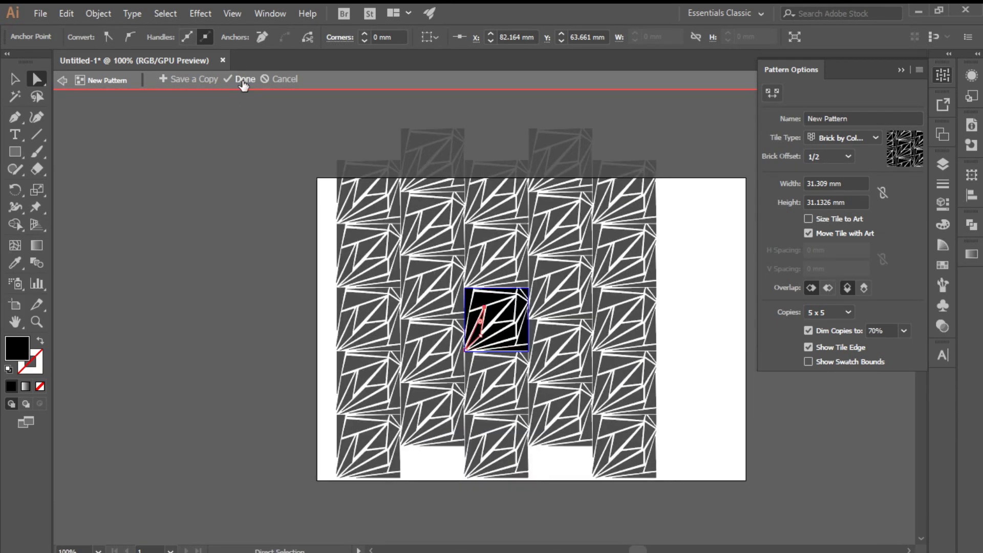
pyautogui.hotkey('ctrl', '+')
pyautogui.hotkey('ctrl', '+')
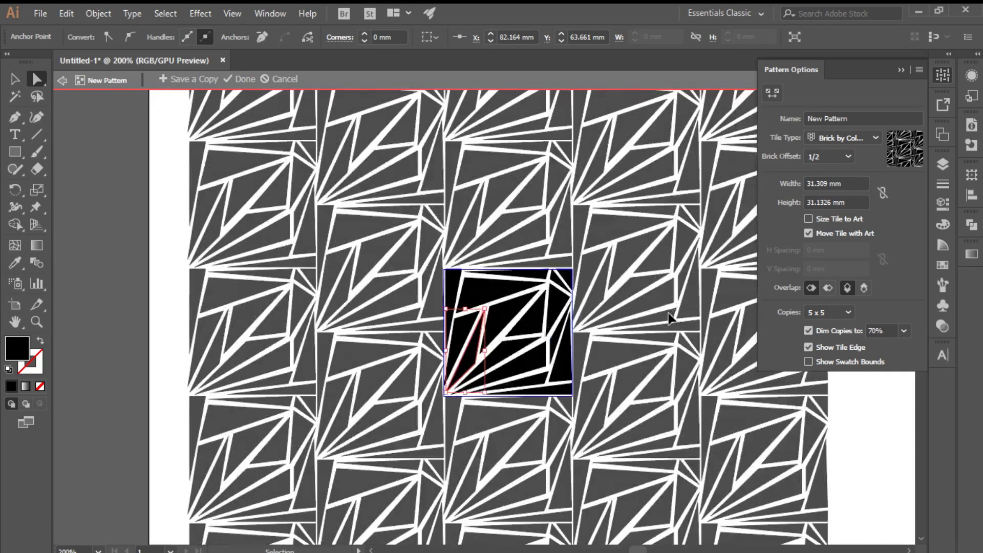
# - Enable Size Tile to Art with -1 mm H Spacing and 1 mm V Spacing
pyautogui.click(809, 219)
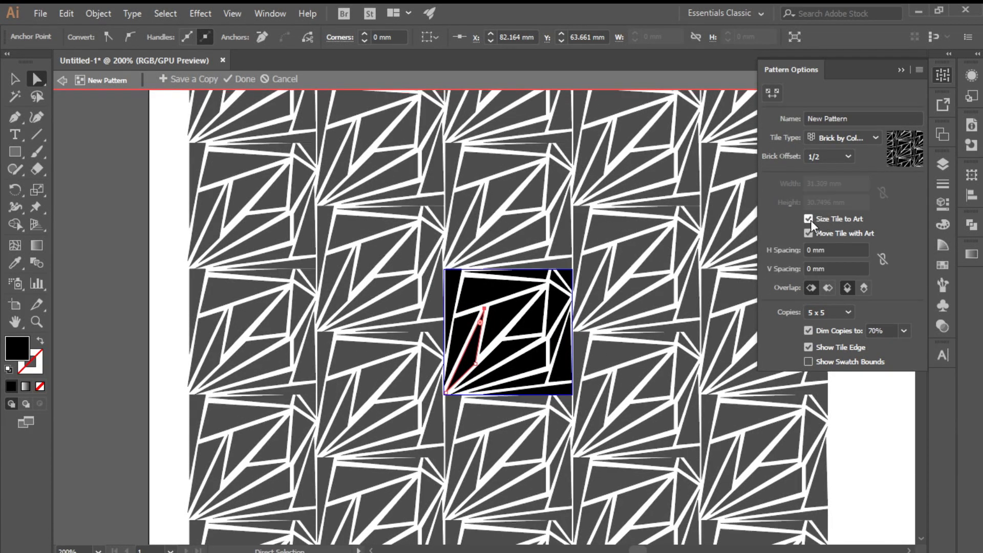
pyautogui.click(812, 249)
pyautogui.press('Up')
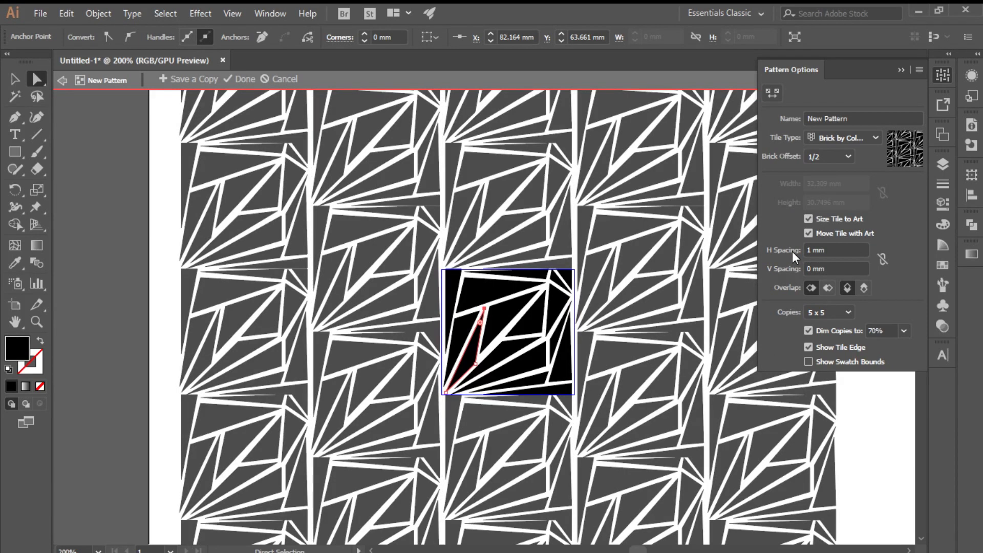
pyautogui.write('-1')
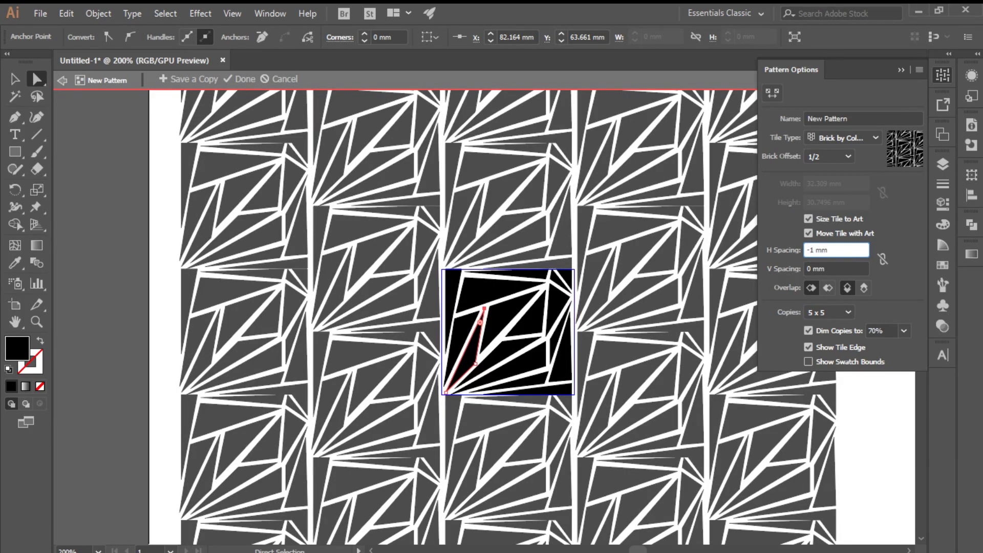
pyautogui.click(823, 268)
pyautogui.write('1')
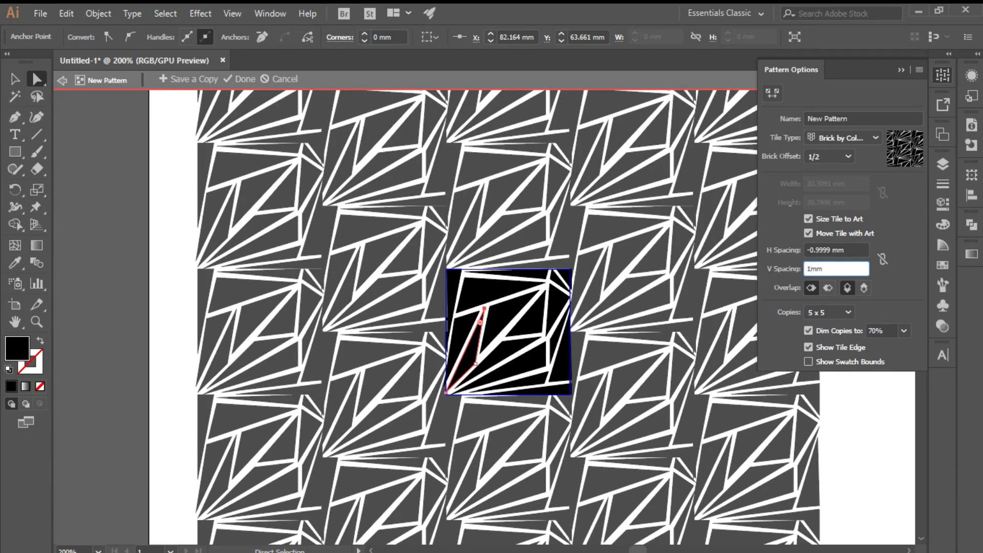
pyautogui.press('Return')
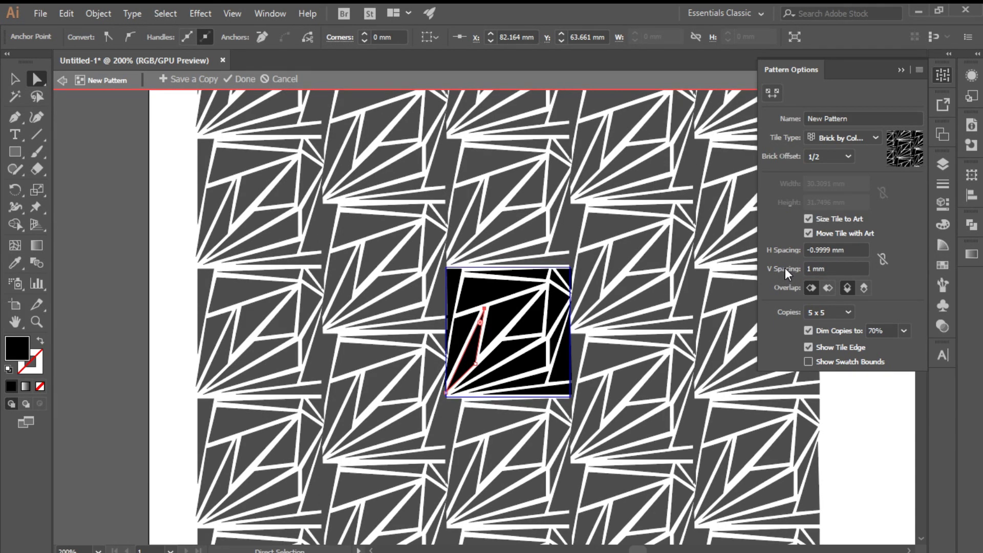
pyautogui.hotkey('ctrl', '-')
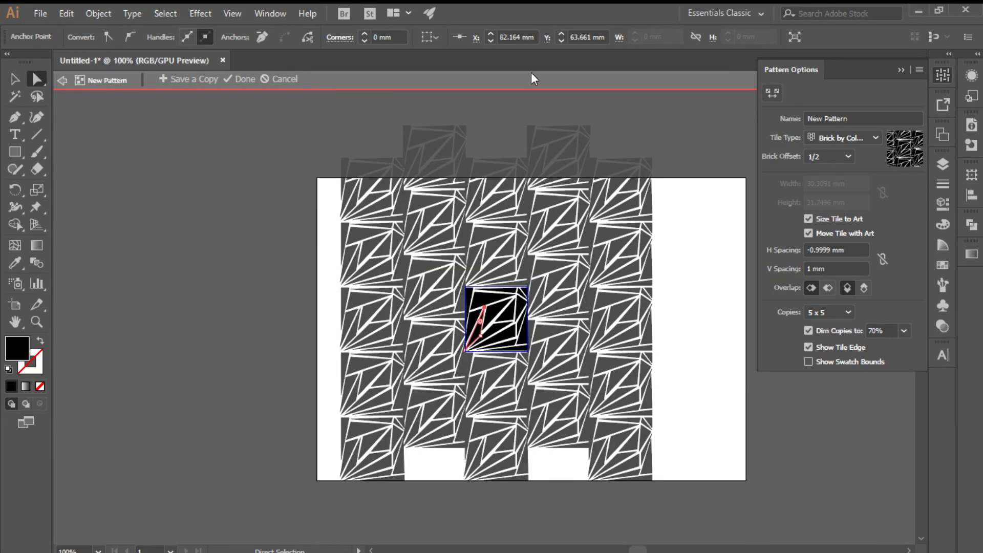
# - Save the pattern with Done and hide Layer 1 holding the tile artwork
pyautogui.click(245, 79)
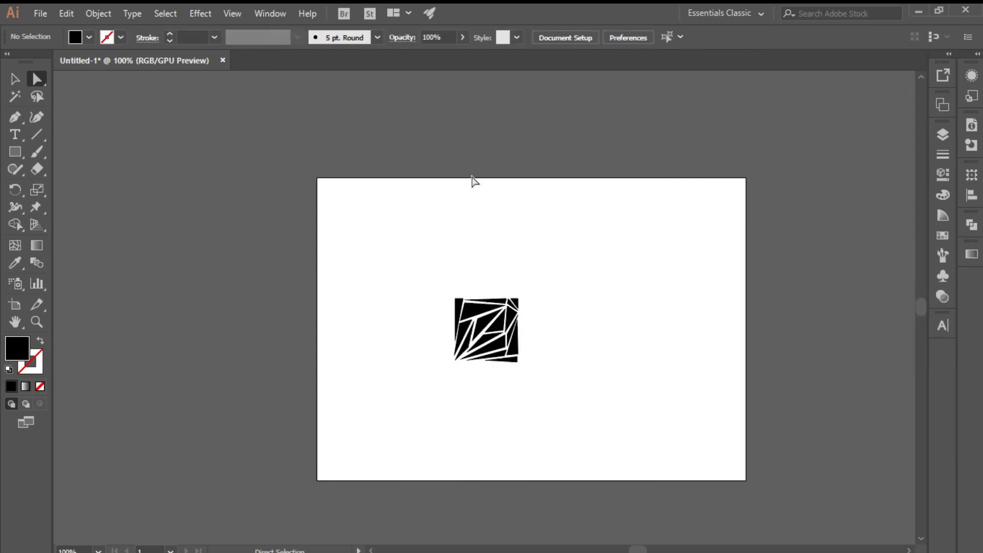
pyautogui.click(943, 135)
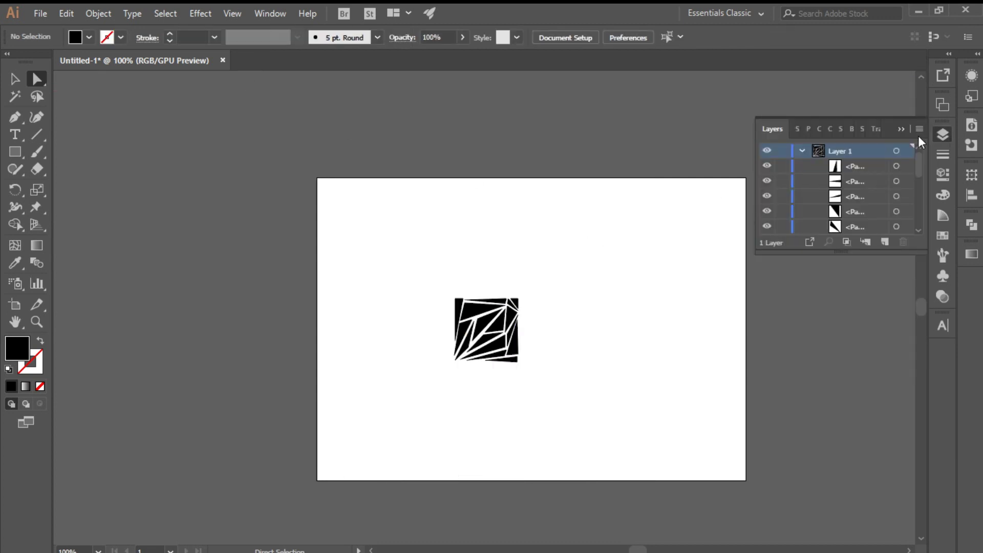
pyautogui.click(767, 151)
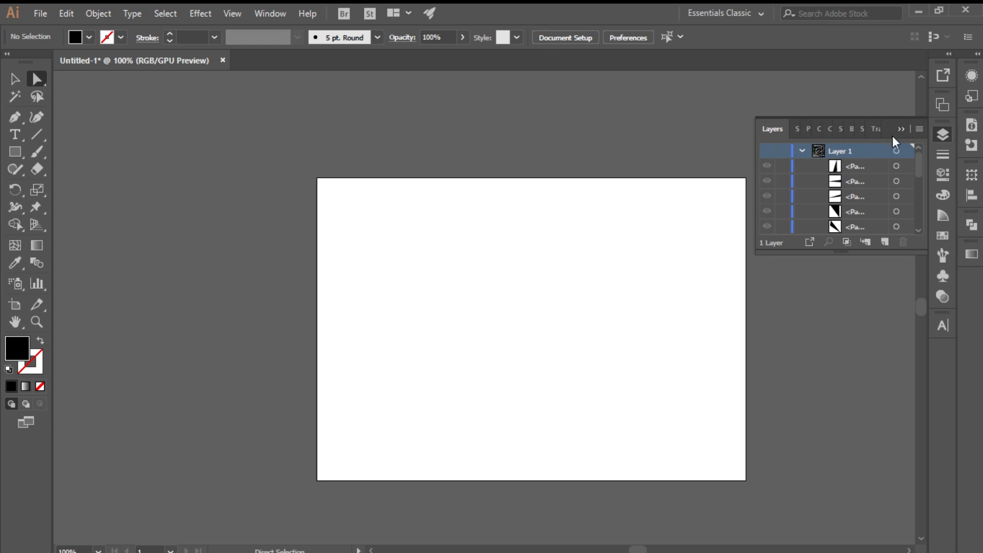
pyautogui.click(911, 125)
# - Add Layer 2 and draw a rectangle covering the whole 210 × 149.58 mm artboard
pyautogui.click(14, 153)
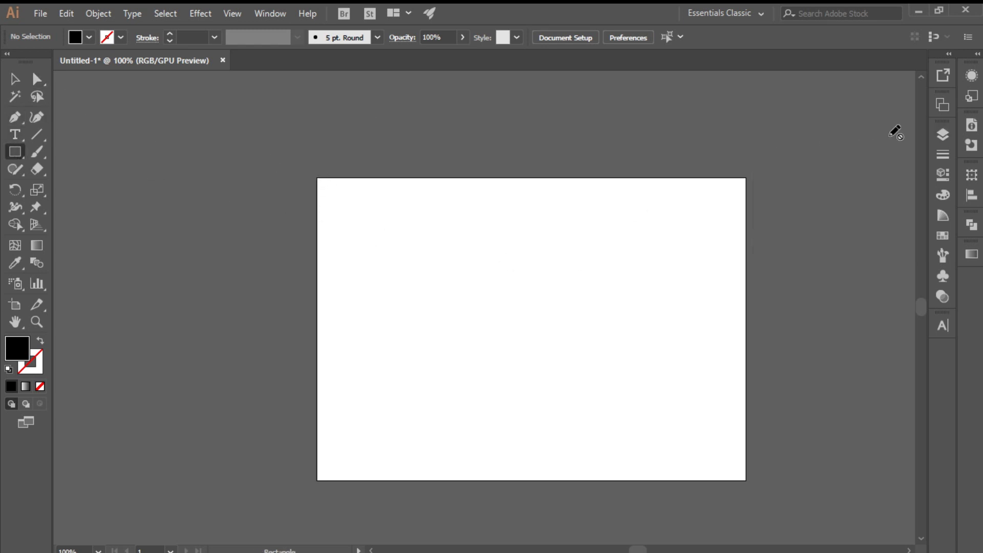
pyautogui.click(943, 135)
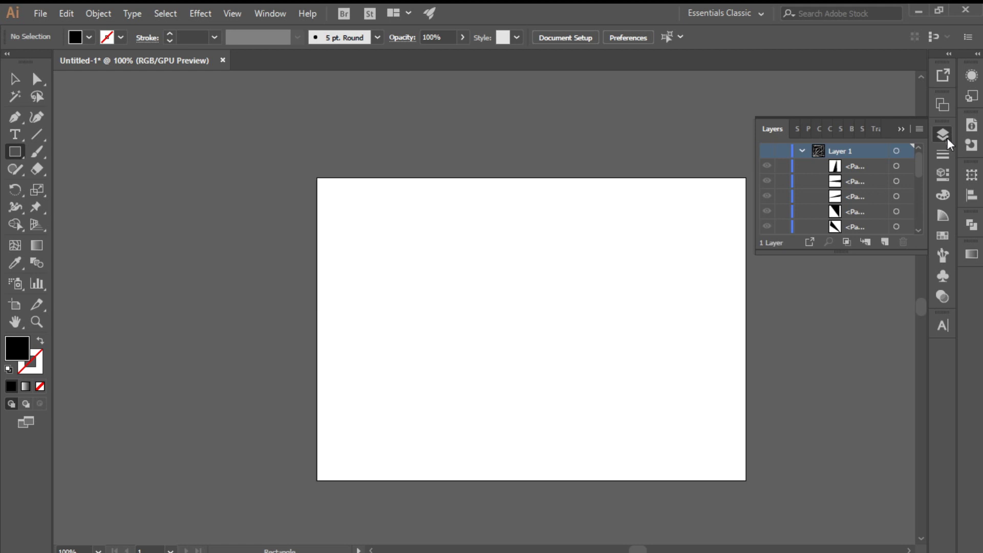
pyautogui.click(885, 242)
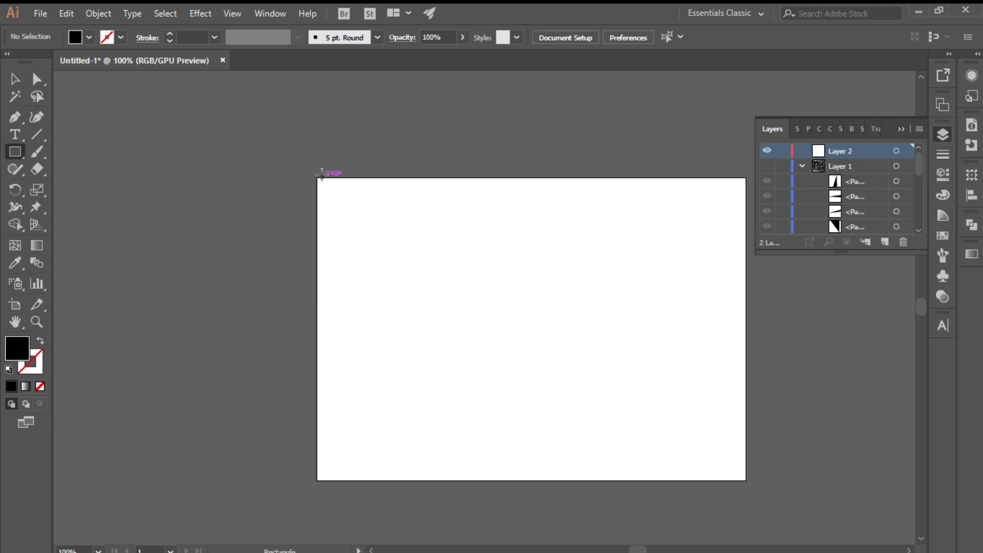
pyautogui.moveTo(319, 177); pyautogui.dragTo(748, 483)
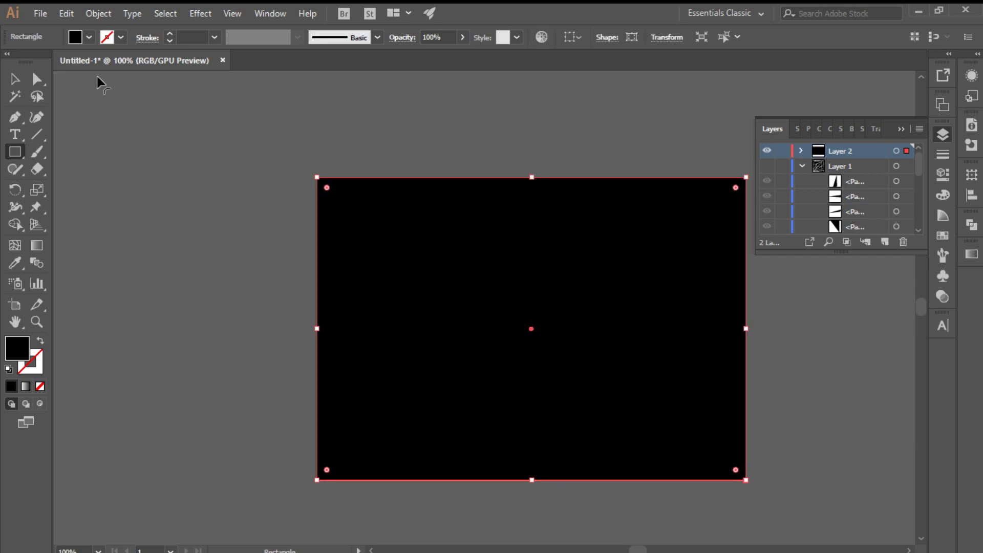
# - Fill the artboard rectangle with the new shard pattern swatch and deselect it
pyautogui.click(88, 37)
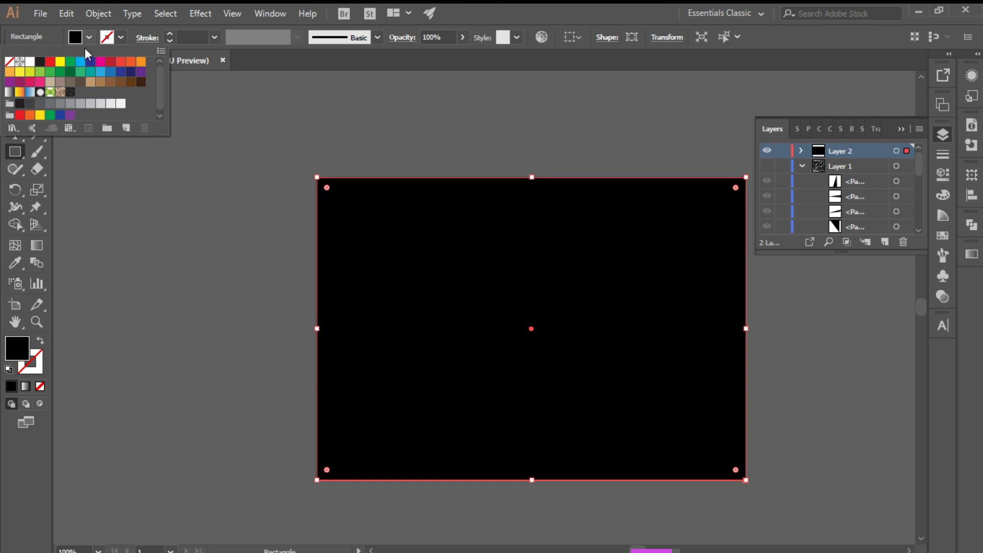
pyautogui.click(71, 97)
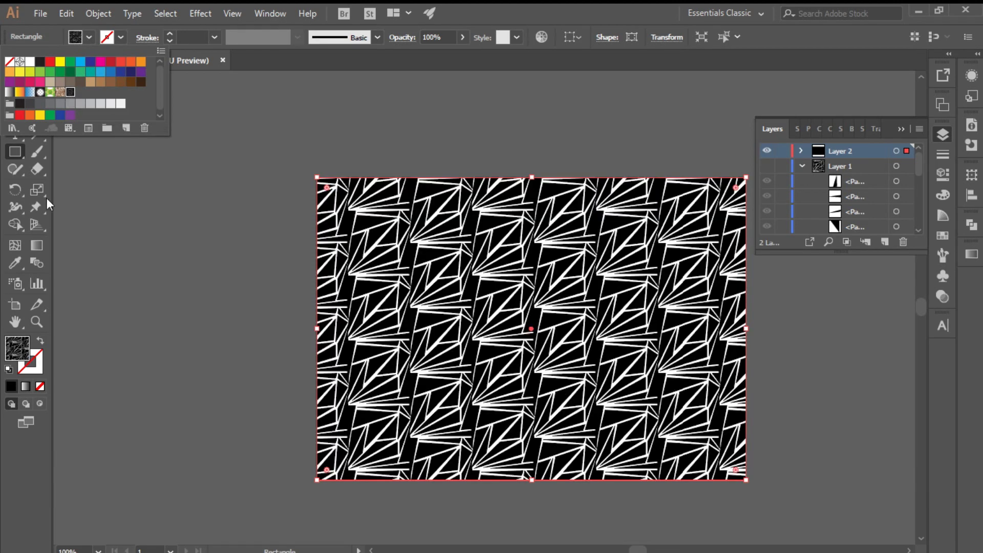
pyautogui.click(19, 469)
pyautogui.click(15, 81)
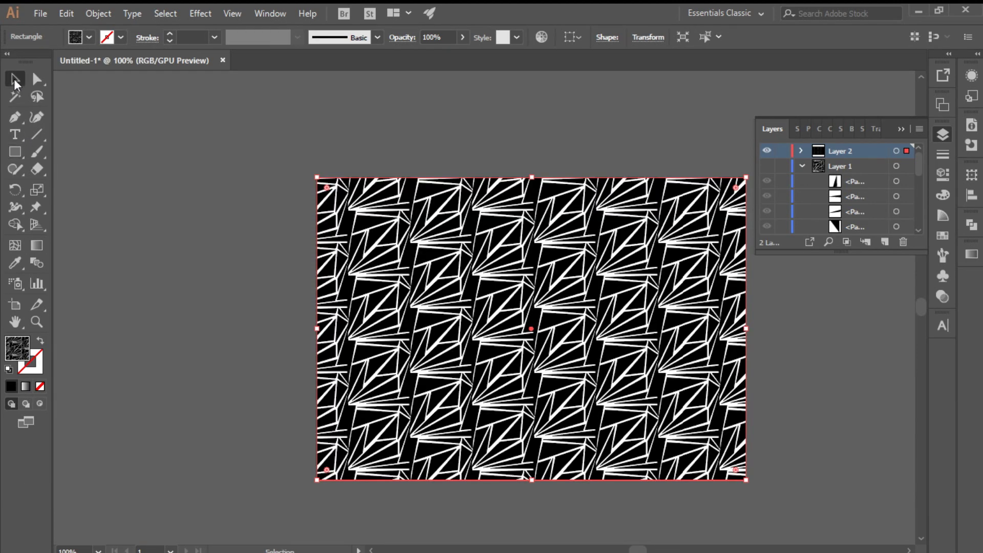
pyautogui.click(149, 250)
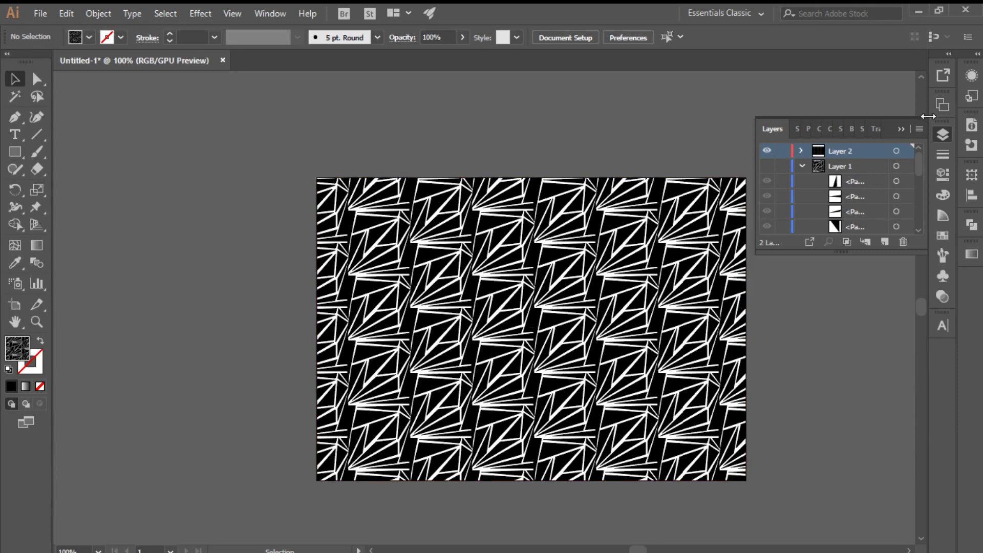
# - Collapse the Layers panel to leave only the pattern-filled artboard visible
pyautogui.click(903, 129)
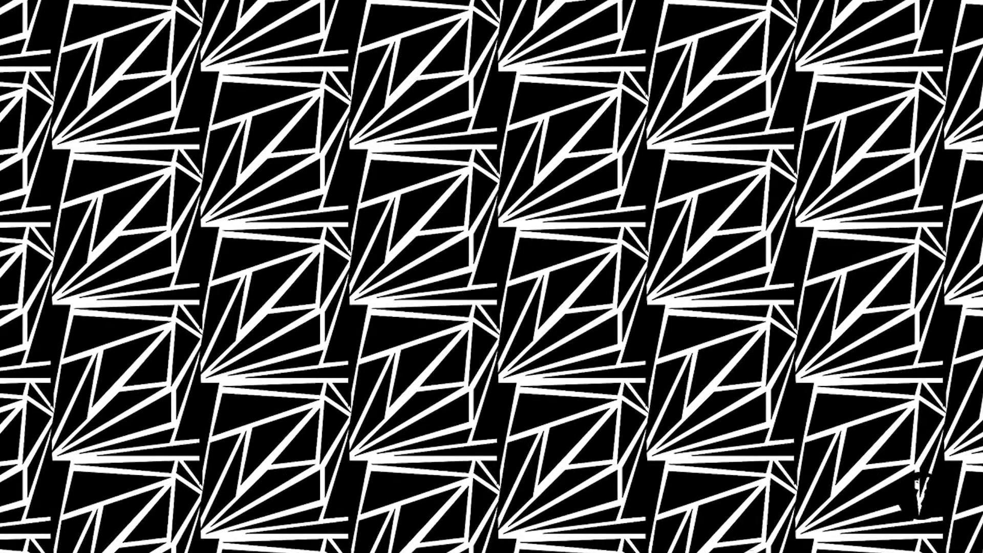